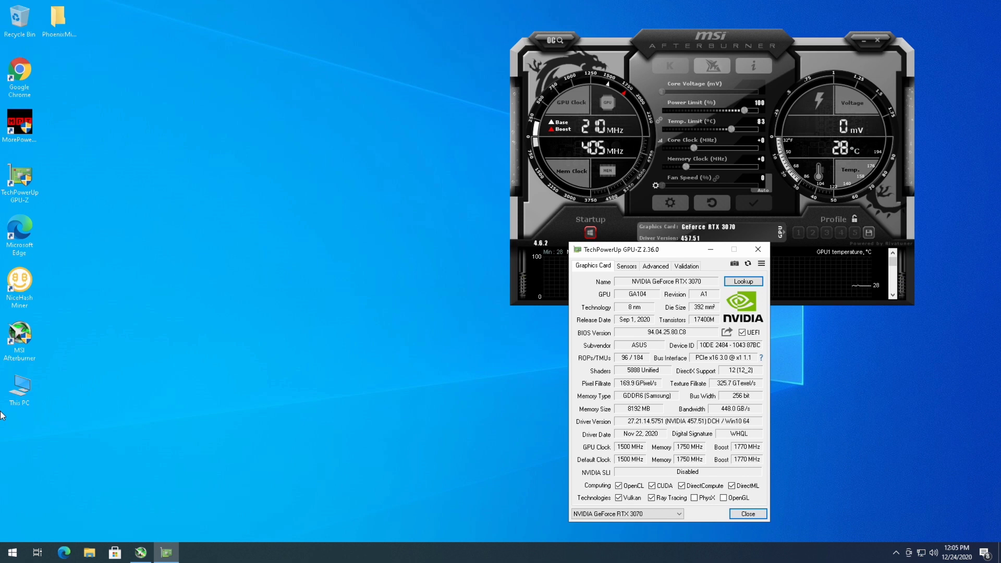
# - Show the GPU-Z sensor readings and run PhoenixMiner.exe as administrator from the desktop PhoenixMiner folder
pyautogui.click(627, 266)
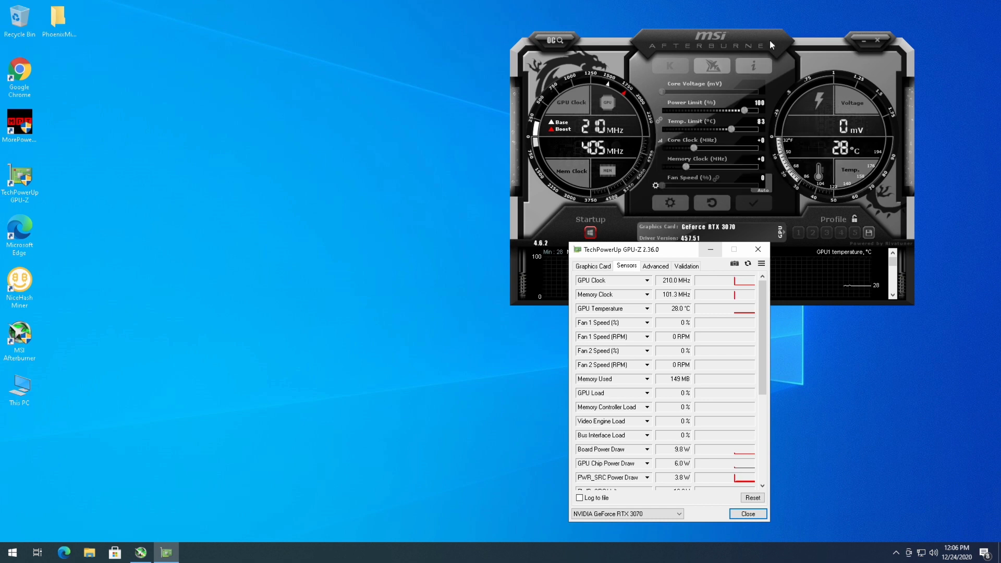
pyautogui.doubleClick(57, 20)
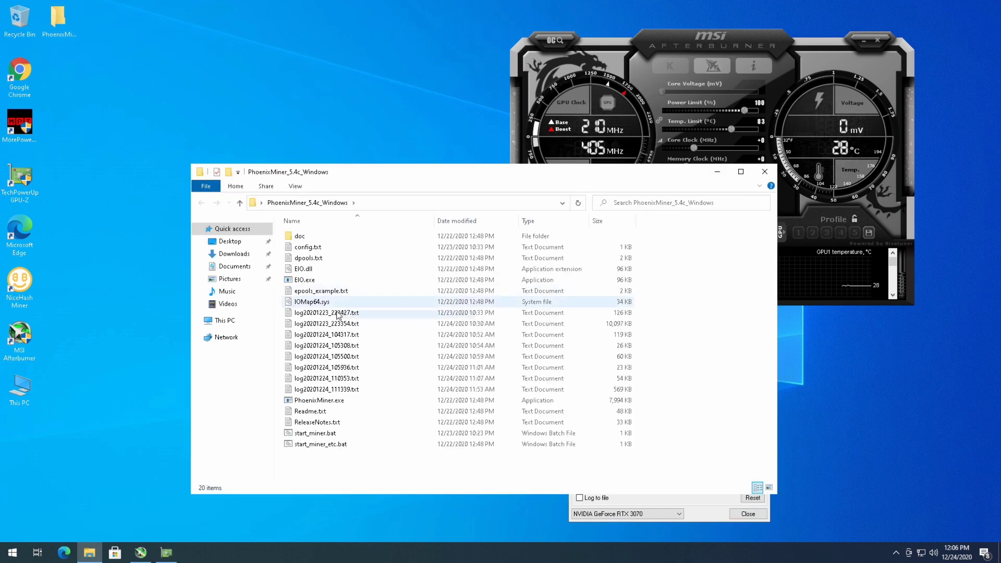
pyautogui.doubleClick(324, 401)
pyautogui.rightClick(323, 400)
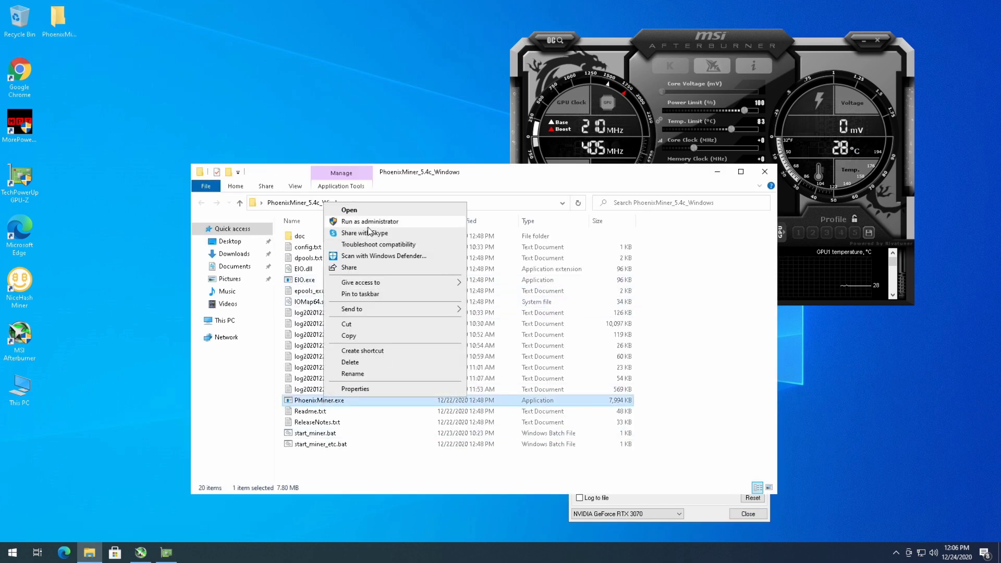
pyautogui.click(399, 219)
pyautogui.click(480, 349)
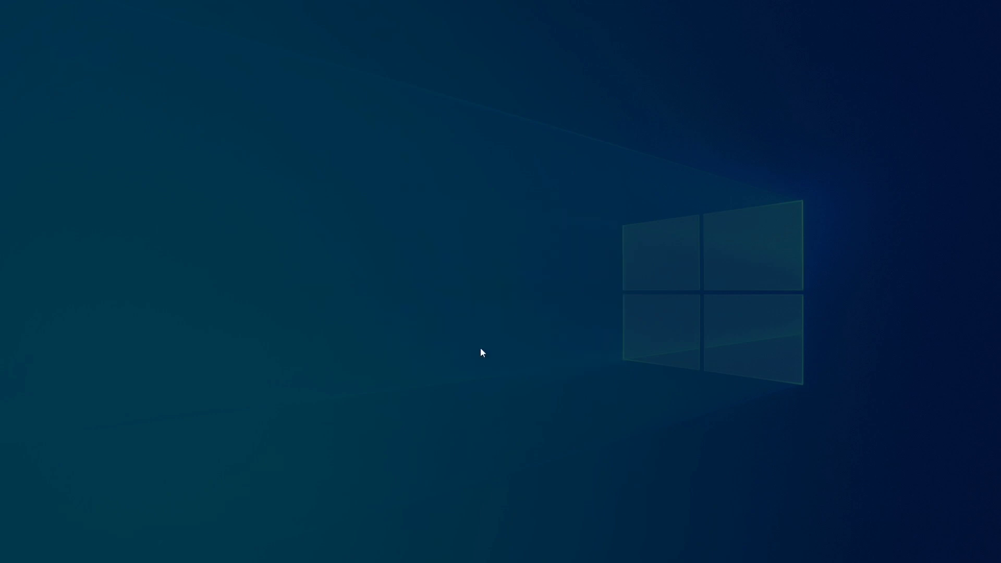
pyautogui.click(765, 173)
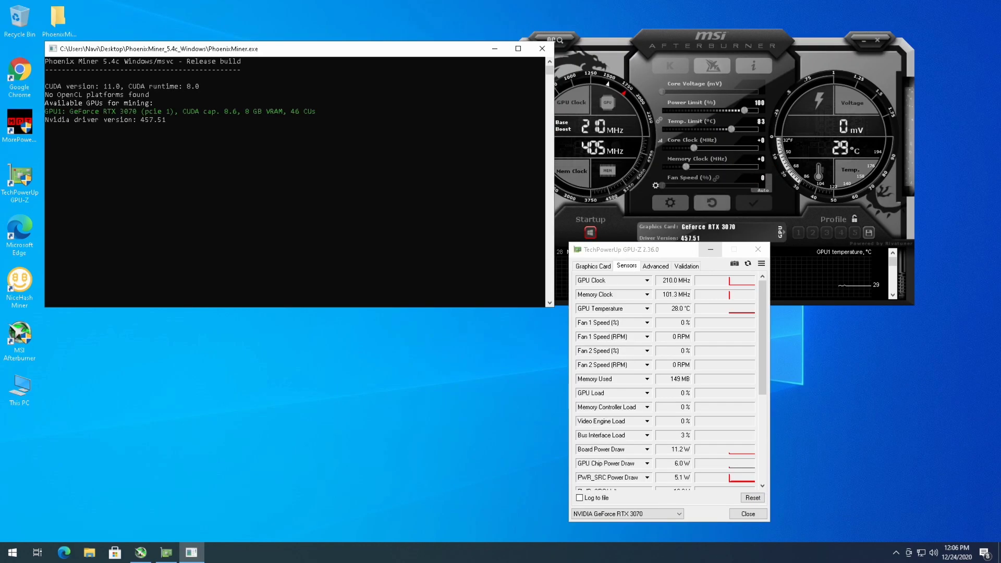
pyautogui.moveTo(281, 54); pyautogui.dragTo(299, 50)
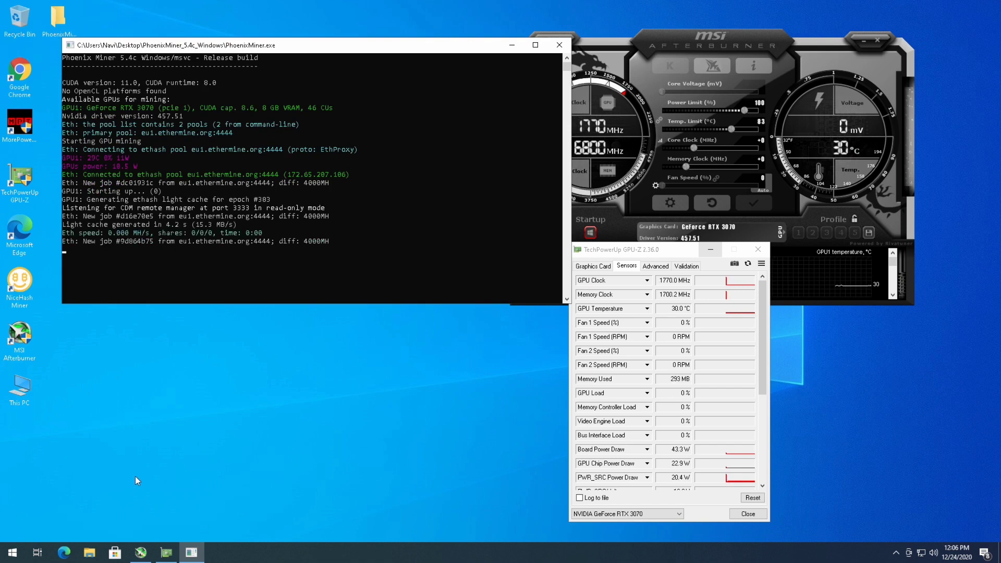
pyautogui.moveTo(656, 252); pyautogui.dragTo(640, 249)
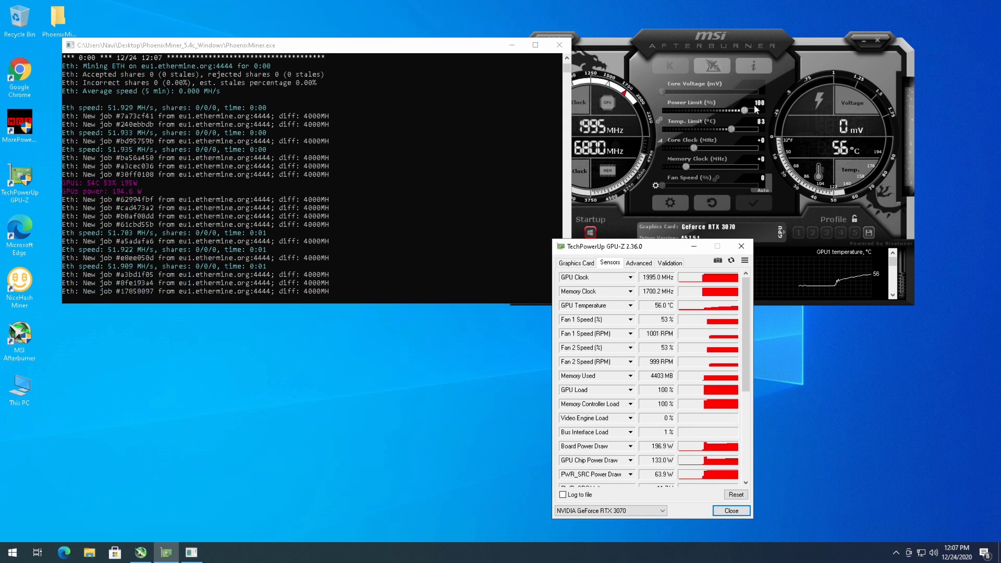
# - Set the GPU power limit to 60% in MSI Afterburner and apply it while the miner runs
pyautogui.click(796, 115)
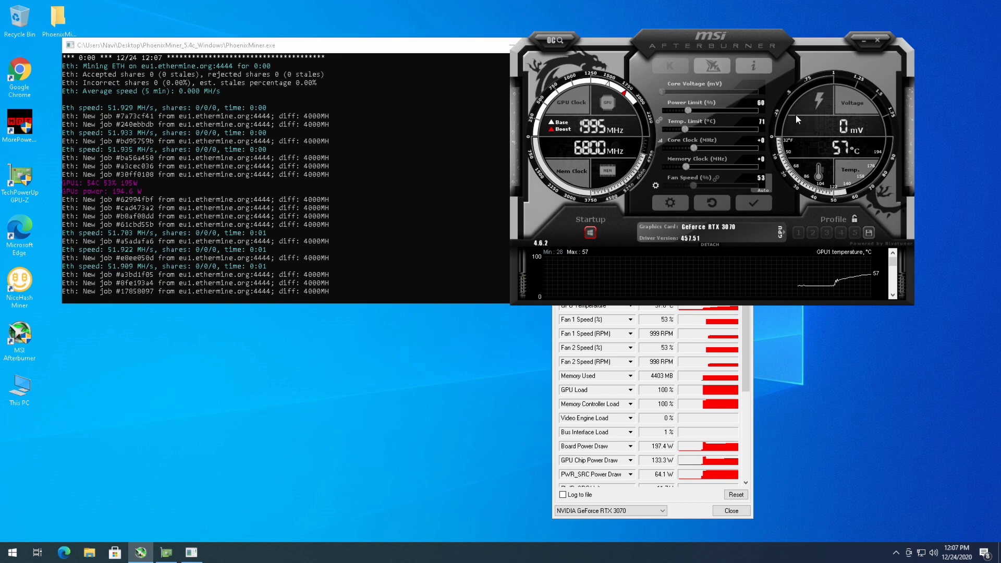
pyautogui.click(763, 203)
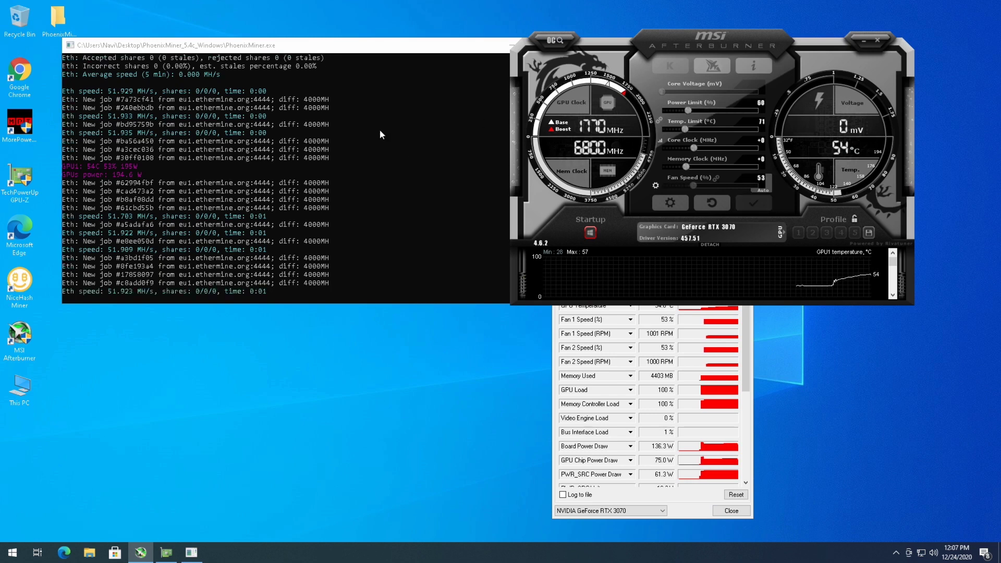
pyautogui.click(345, 50)
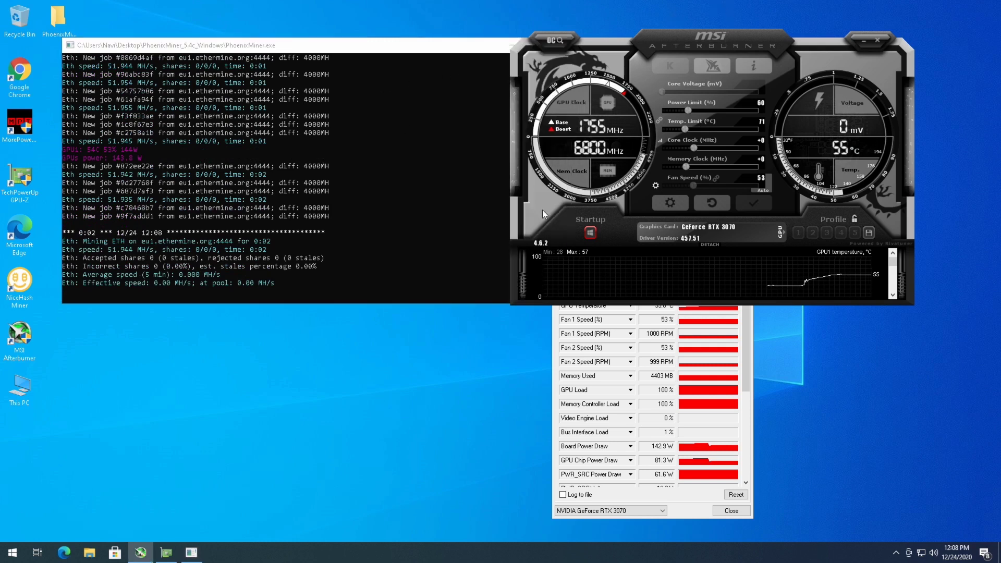
# - Set the GPU core clock offset to -150 MHz in MSI Afterburner and apply it
pyautogui.moveTo(375, 46); pyautogui.dragTo(398, 60)
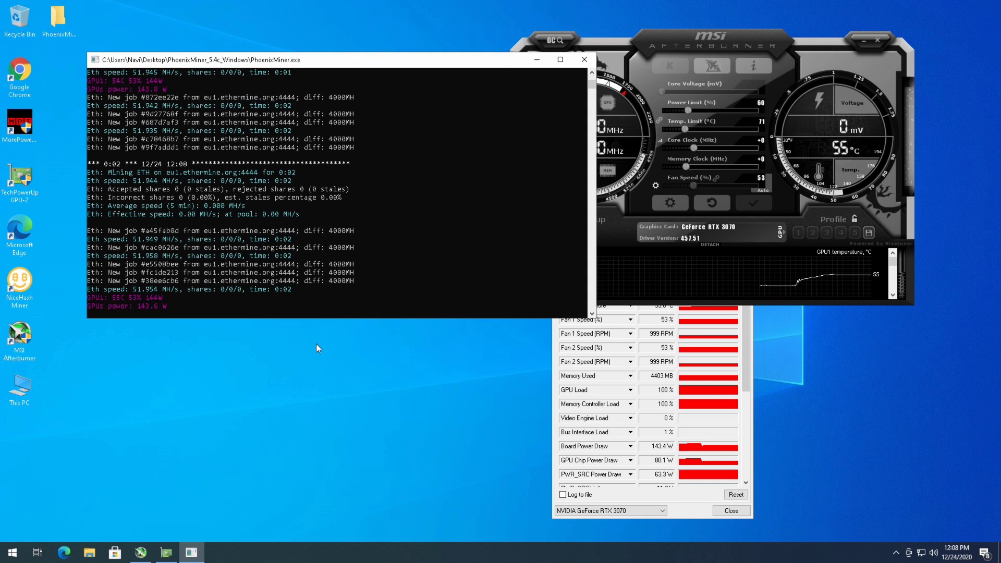
pyautogui.click(776, 45)
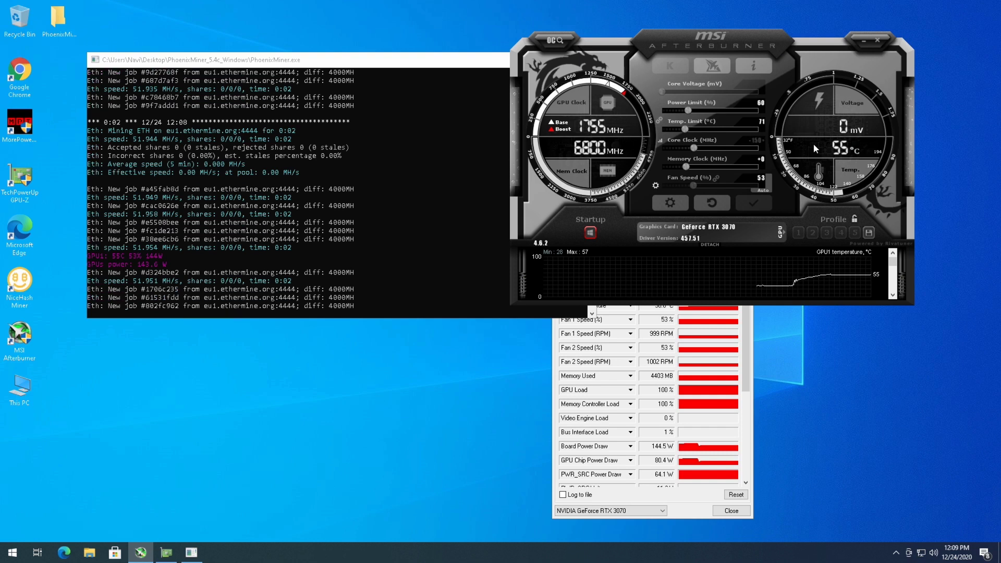
pyautogui.press('Return')
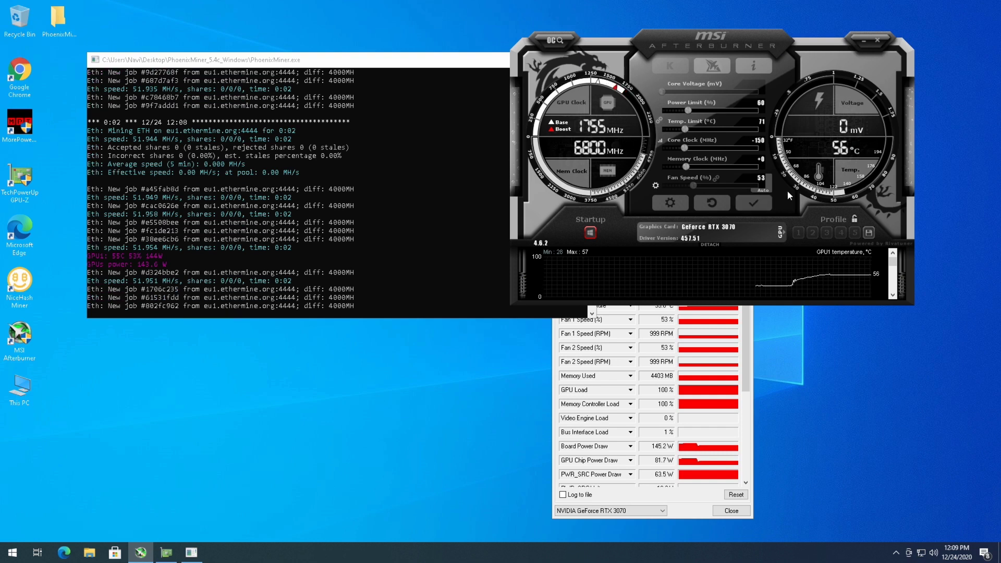
pyautogui.click(761, 205)
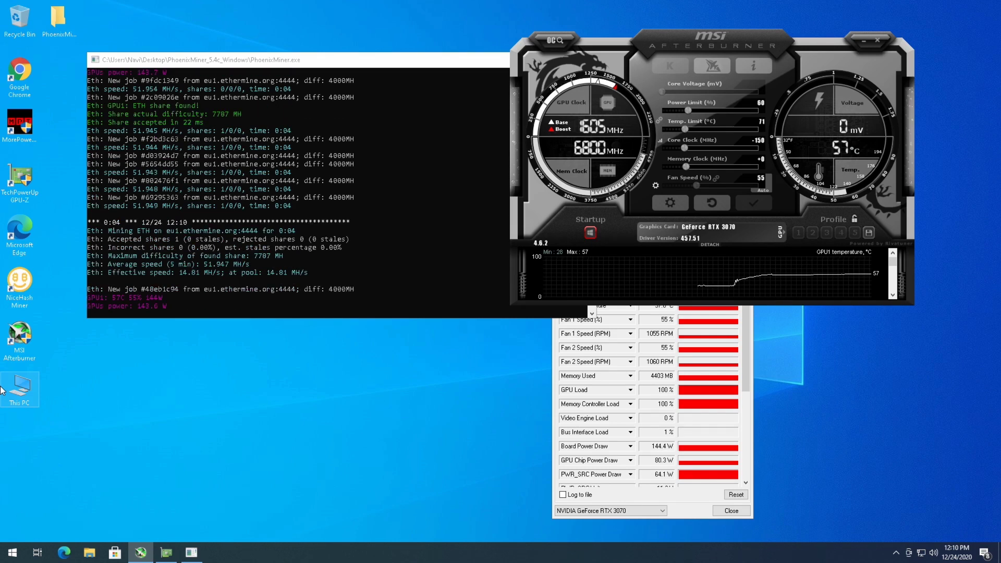
# - Set the memory clock offset to +800 MHz and apply it to the graphics card
pyautogui.click(761, 159)
pyautogui.write('800')
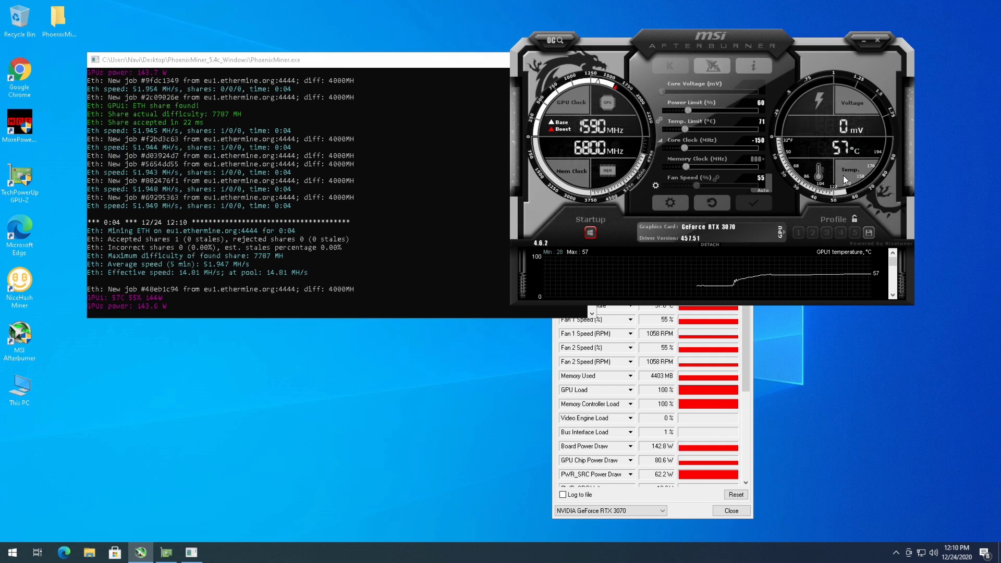
pyautogui.press('Return')
pyautogui.click(755, 202)
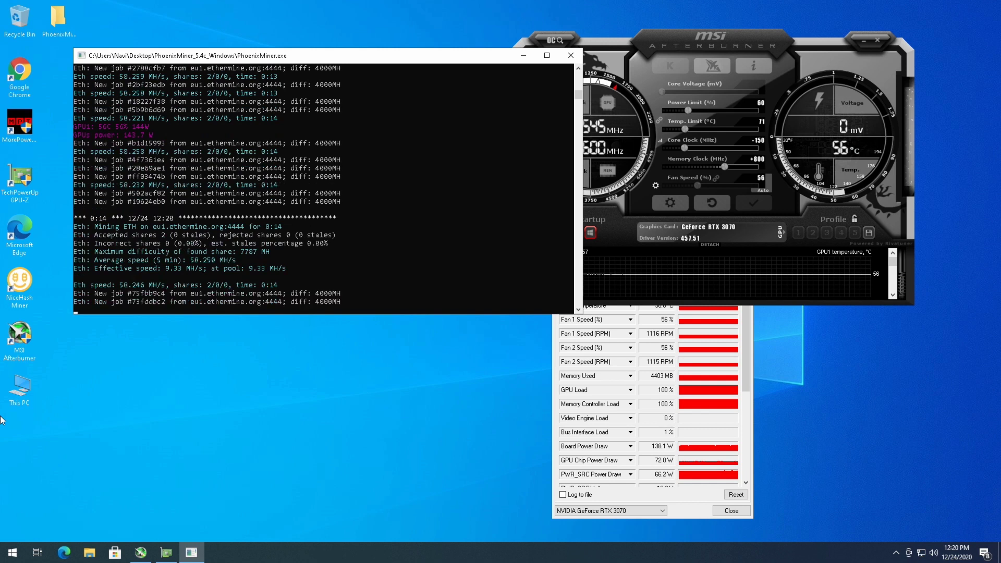
# - Set the memory clock offset to +1100 MHz and the core clock offset to -200 MHz in MSI Afterburner, and apply both
pyautogui.click(801, 175)
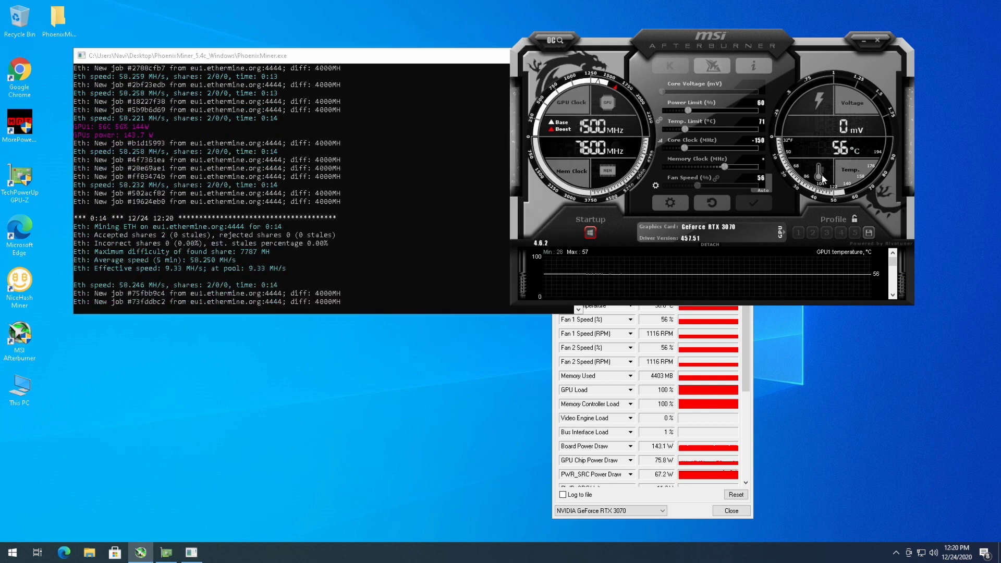
pyautogui.write('1100')
pyautogui.press('Return')
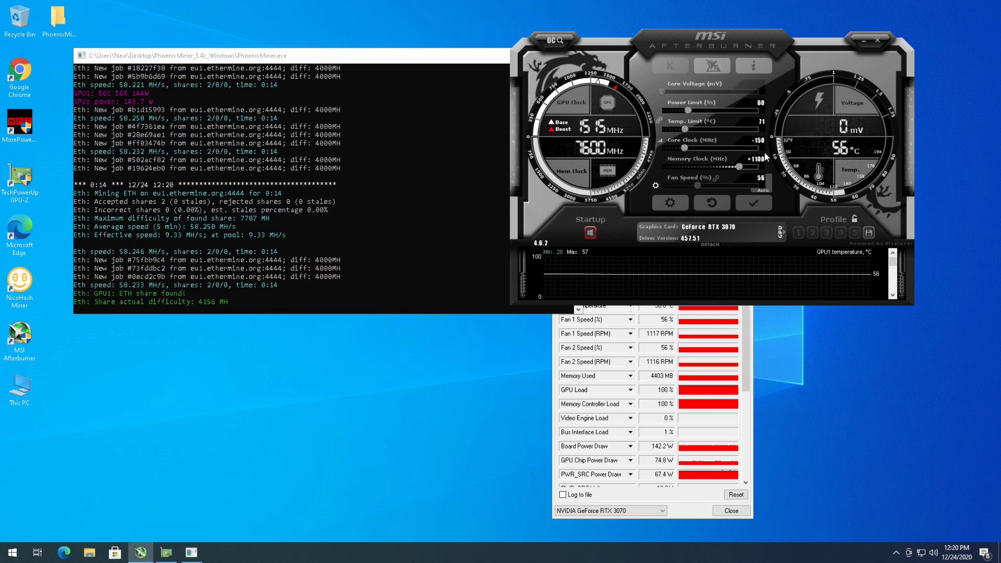
pyautogui.click(763, 140)
pyautogui.write('-200')
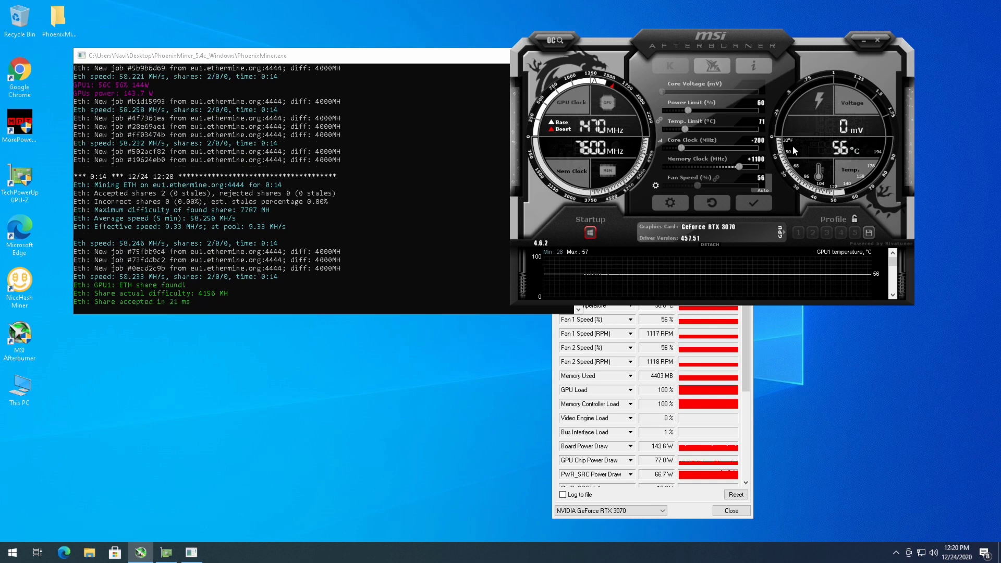
pyautogui.press('Return')
pyautogui.click(756, 202)
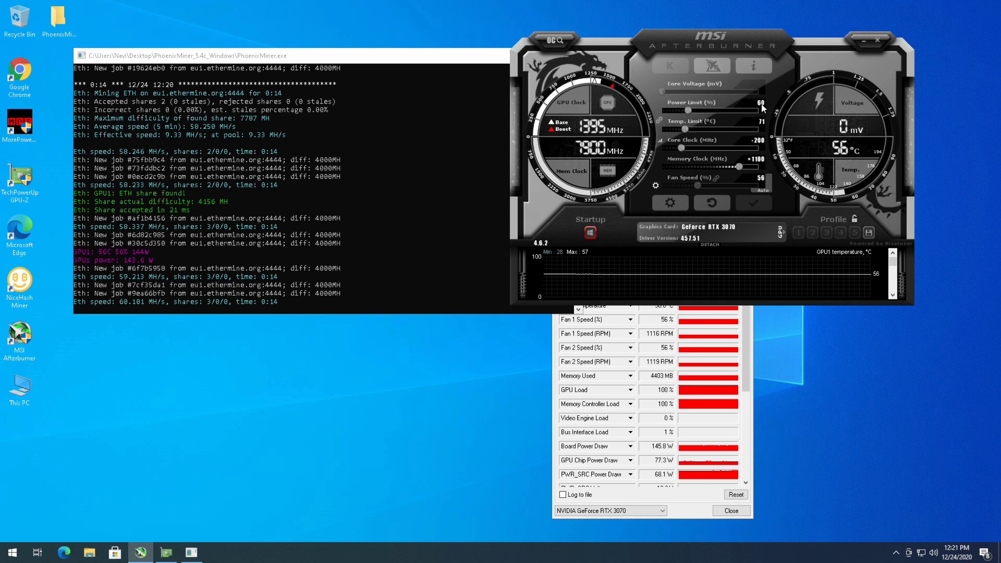
# - Set the memory clock offset to +1300 MHz and apply the new overclock
pyautogui.moveTo(762, 107)
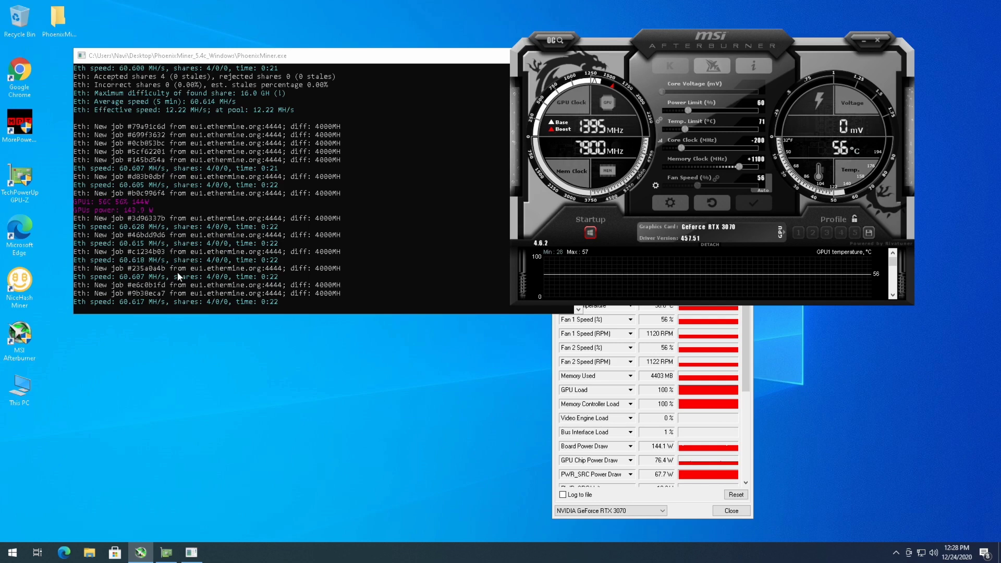
pyautogui.click(765, 166)
pyautogui.write('1300')
pyautogui.press('Return')
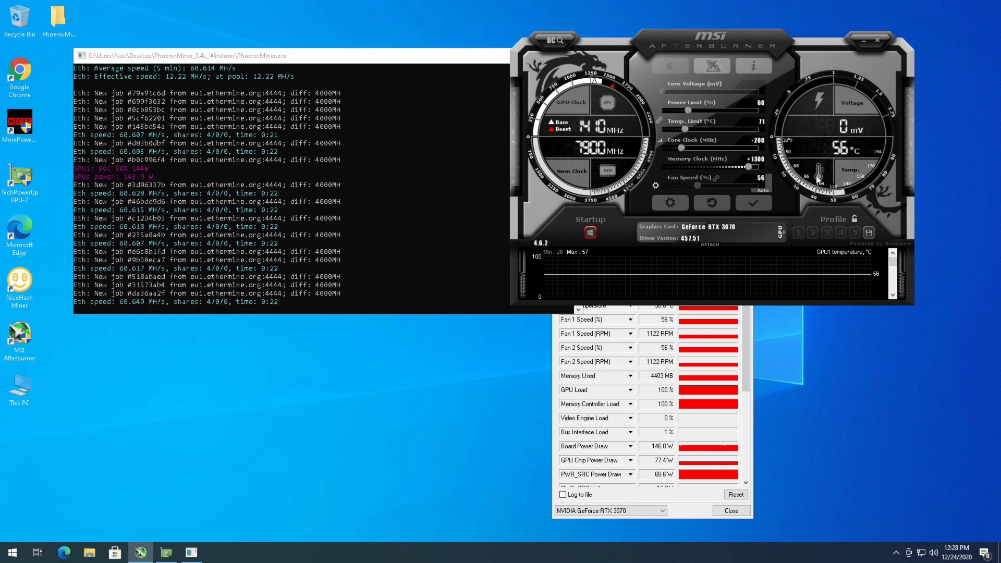
pyautogui.click(761, 203)
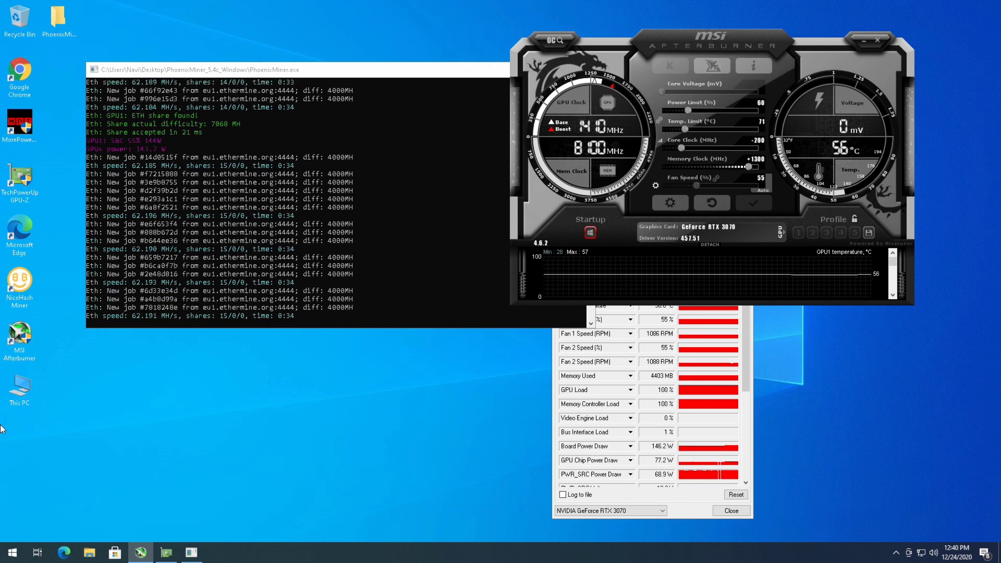
# - Set the GPU power limit to 55% and apply it
pyautogui.click(759, 103)
pyautogui.write('55')
pyautogui.press('Return')
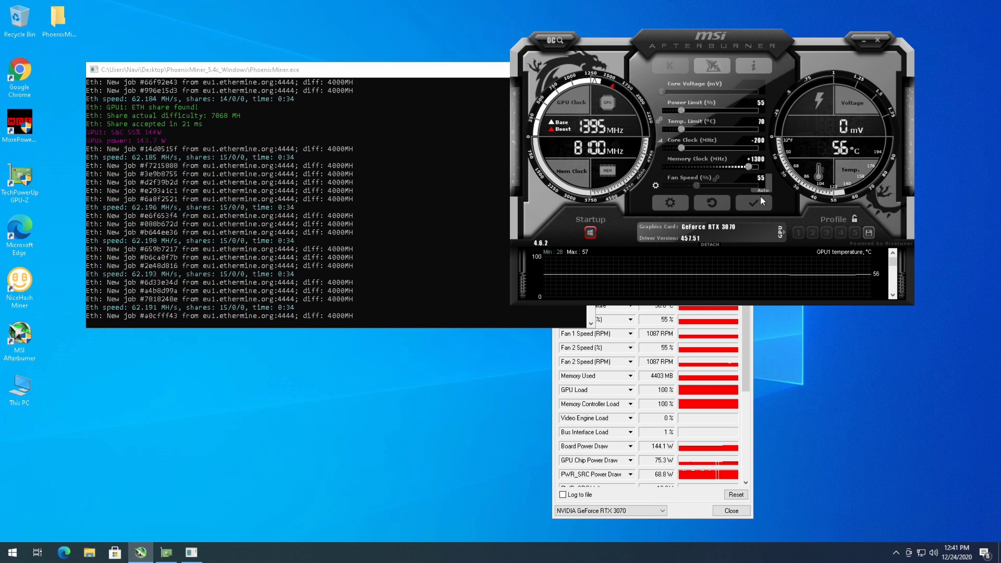
pyautogui.click(754, 201)
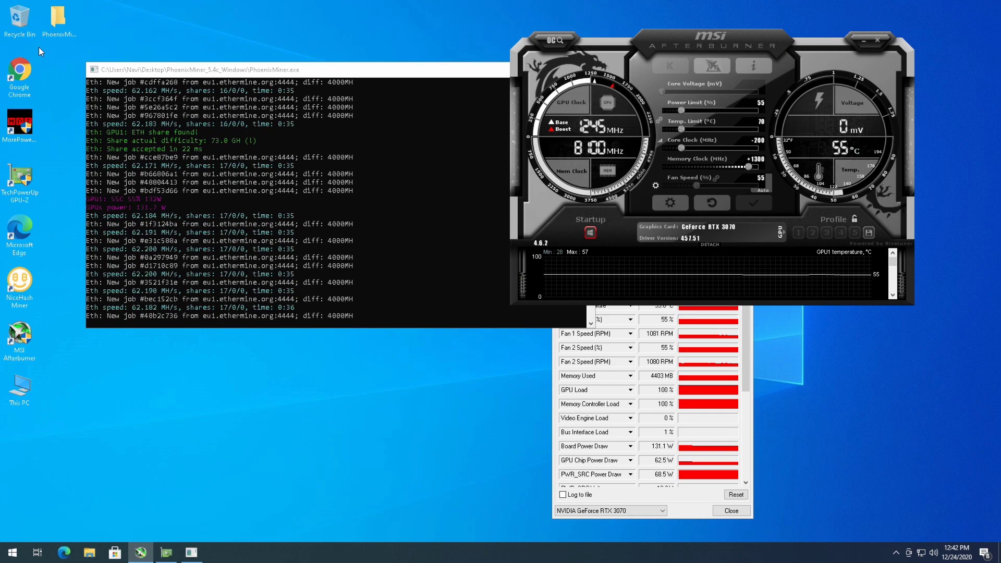
# - Switch to Google Chrome, search Google for "rtx 3070 asus" and look through the results
pyautogui.doubleClick(19, 73)
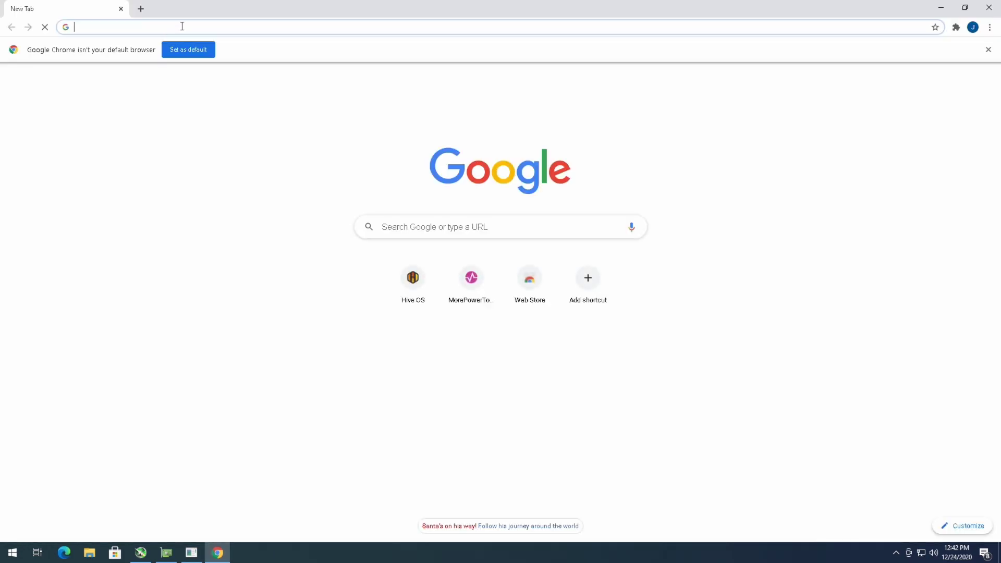
pyautogui.click(292, 24)
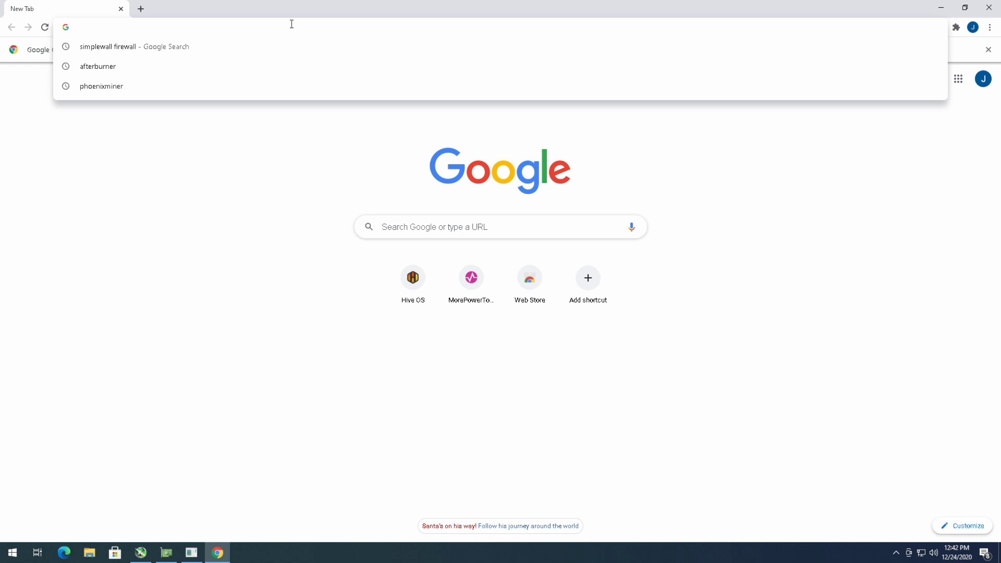
pyautogui.write('rx')
pyautogui.press('BackSpace')
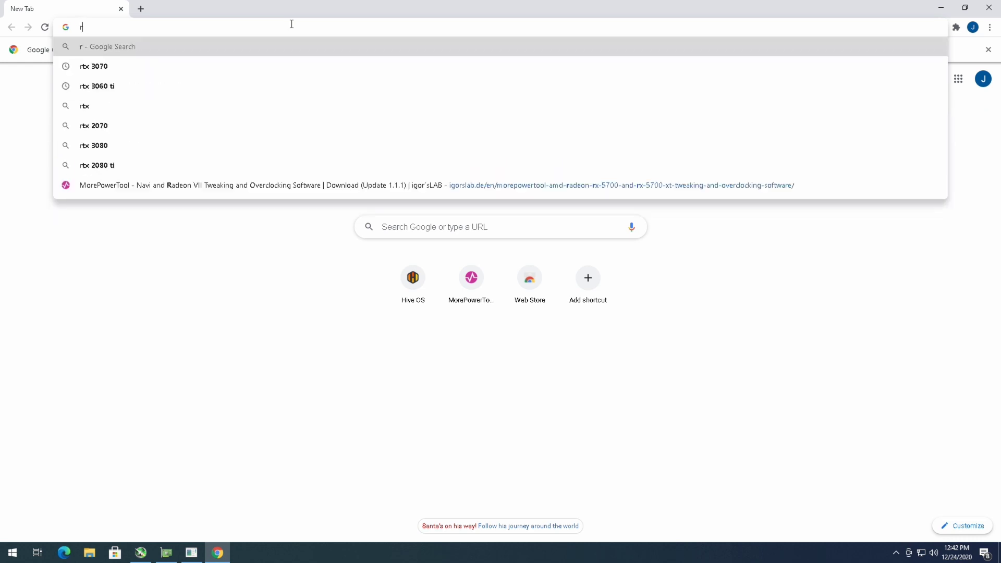
pyautogui.write('tx ')
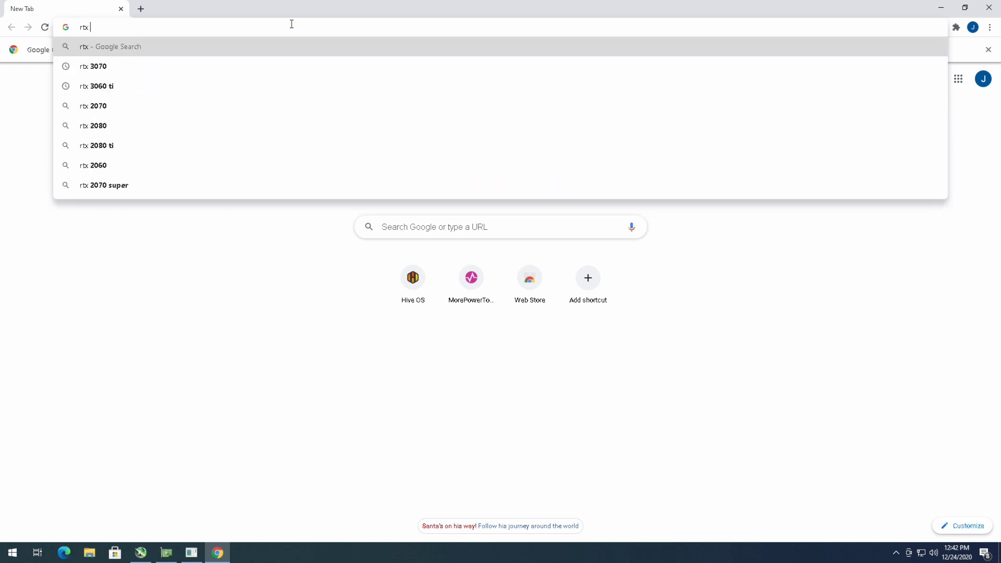
pyautogui.write('3070 asus')
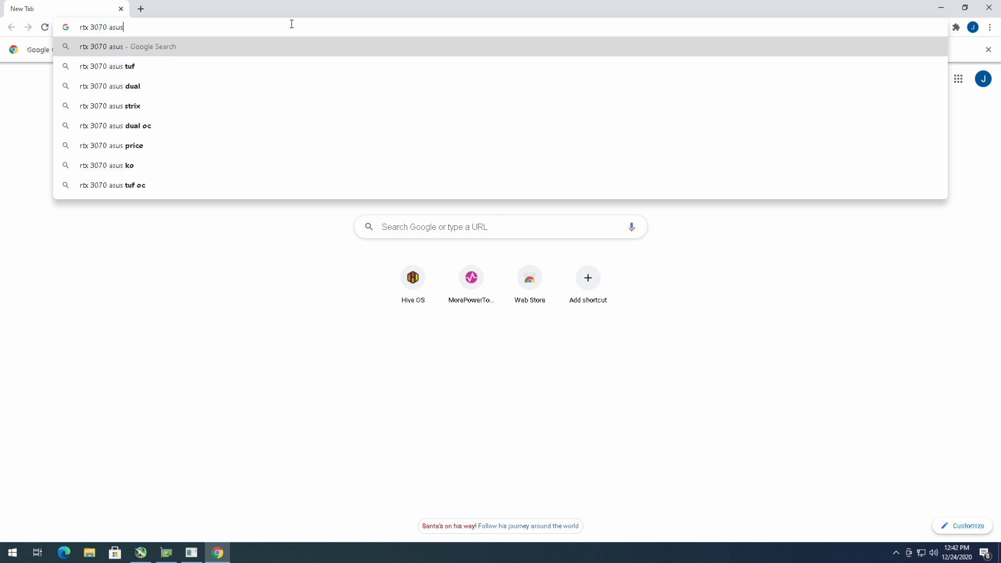
pyautogui.press('Return')
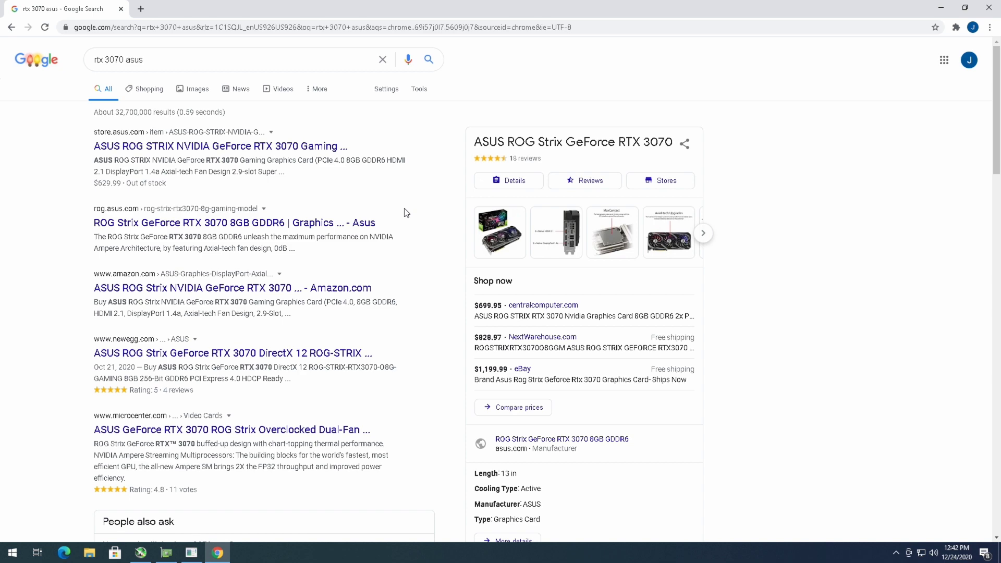
pyautogui.scroll(-3, 410, 254)
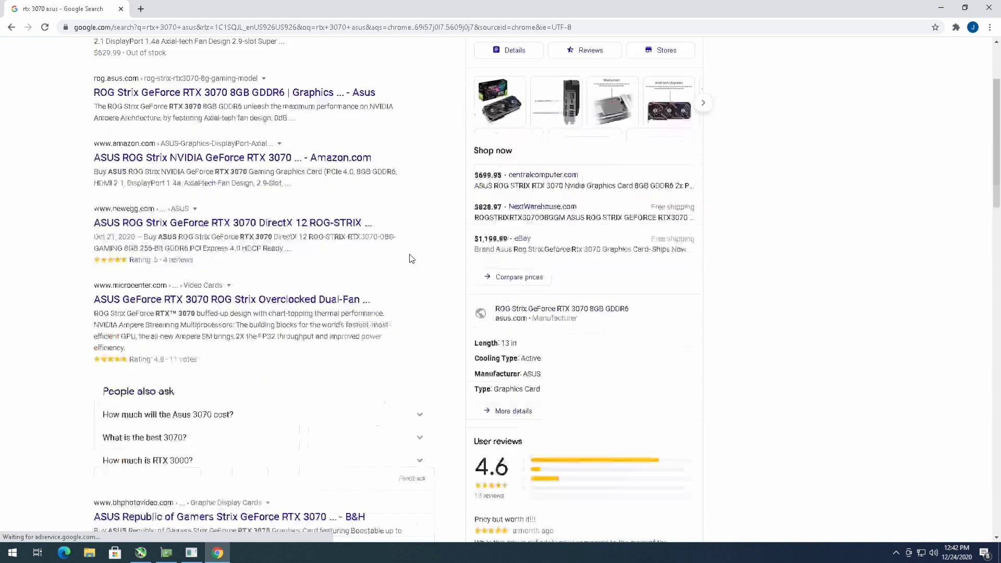
pyautogui.scroll(3, 409, 255)
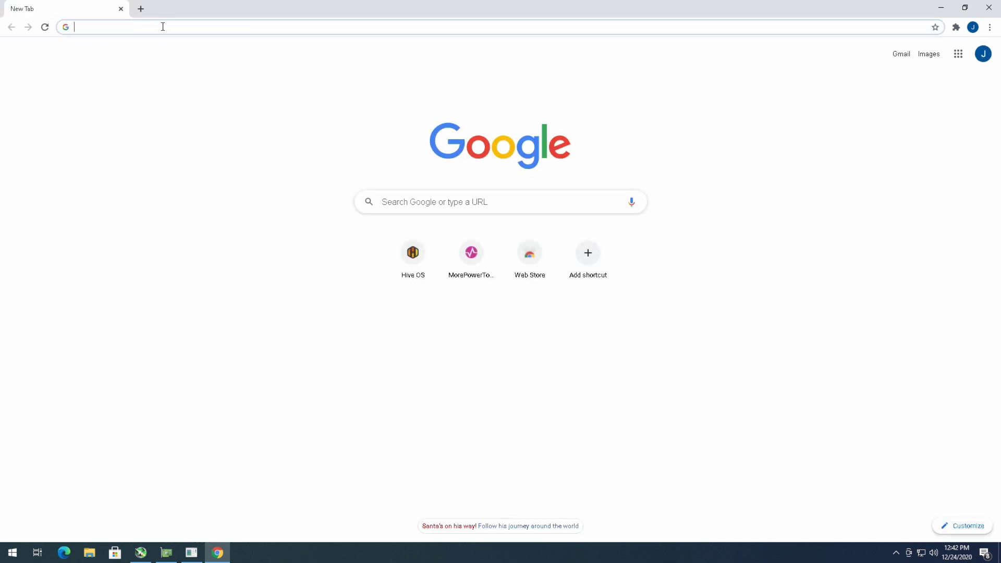
# - Go to microcenter.com and open the Video Cards category from the store's most popular categories
pyautogui.write('microcenter.com')
pyautogui.press('Return')
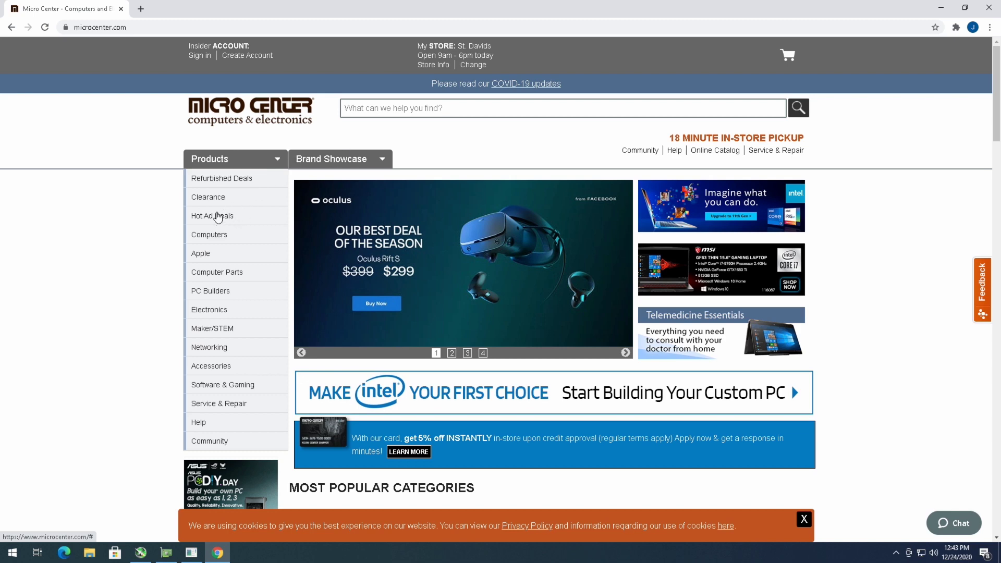
pyautogui.moveTo(230, 272)
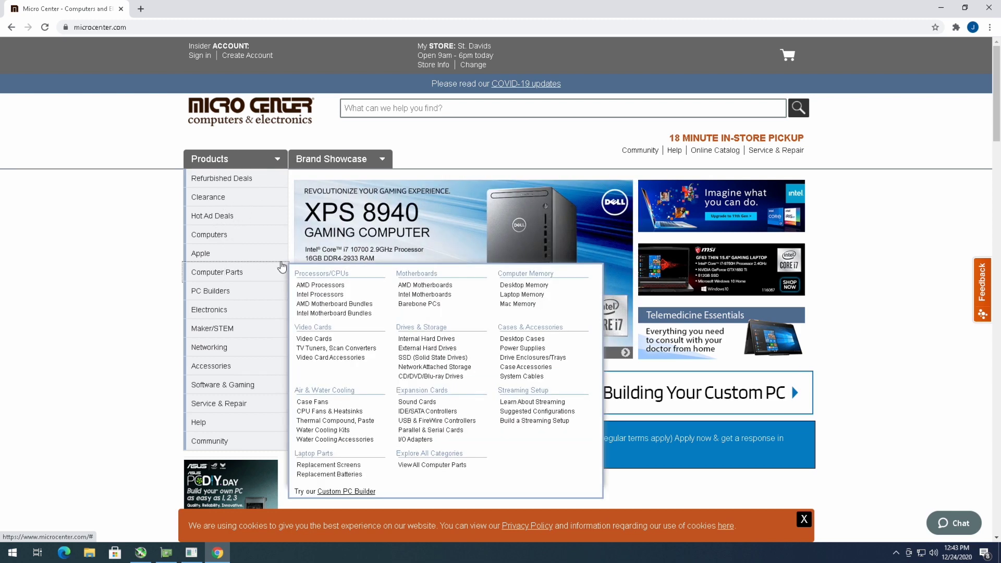
pyautogui.scroll(-3, 619, 338)
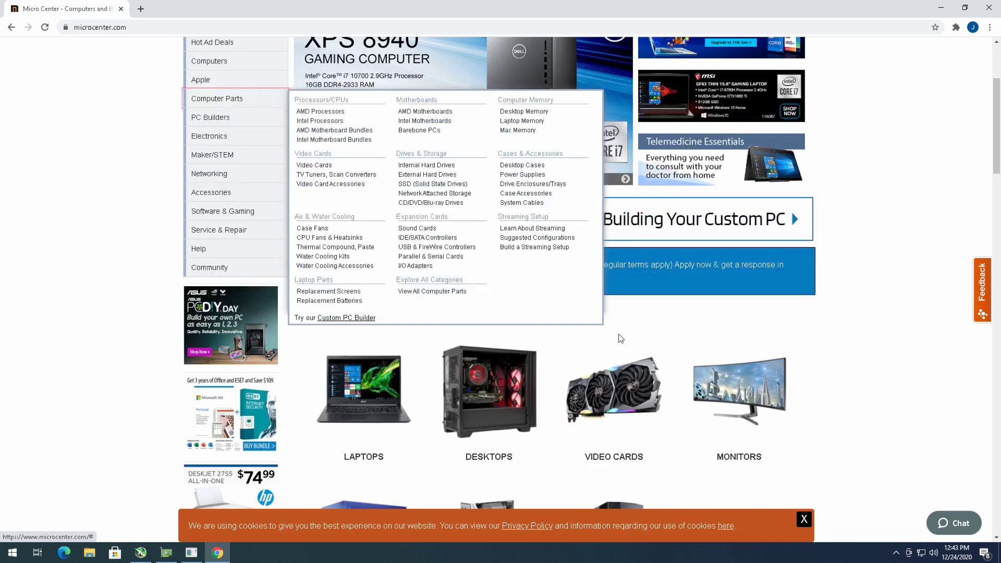
pyautogui.click(620, 395)
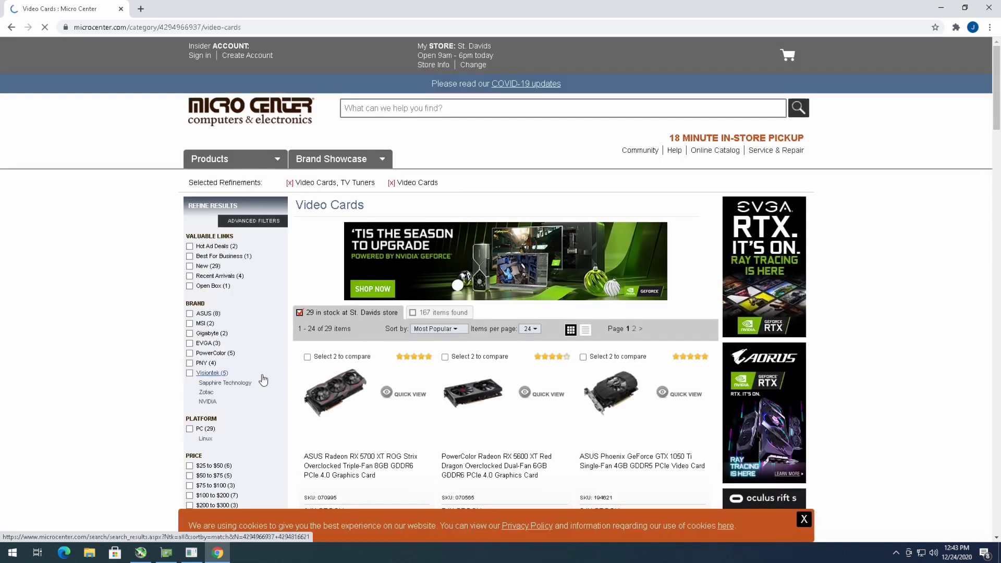
# - Look through the in-stock video cards and expand the GPU Series filter to show all series
pyautogui.scroll(-2, 277, 366)
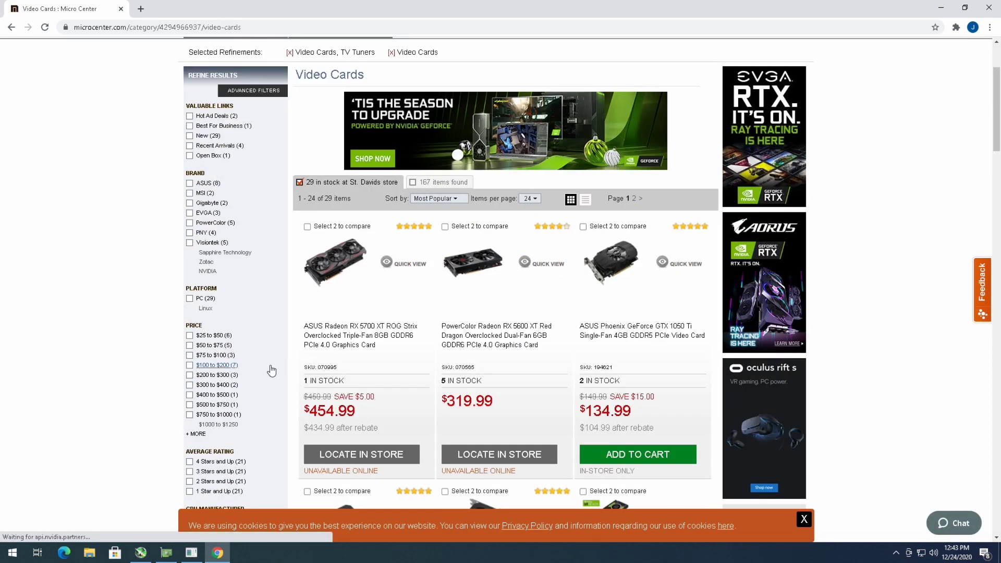
pyautogui.scroll(-3, 270, 365)
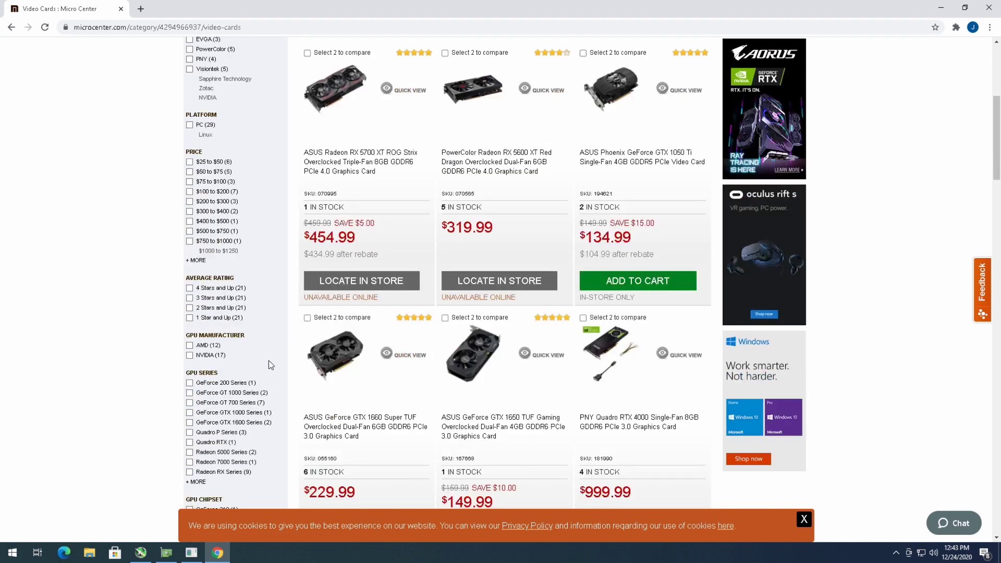
pyautogui.scroll(-1, 275, 429)
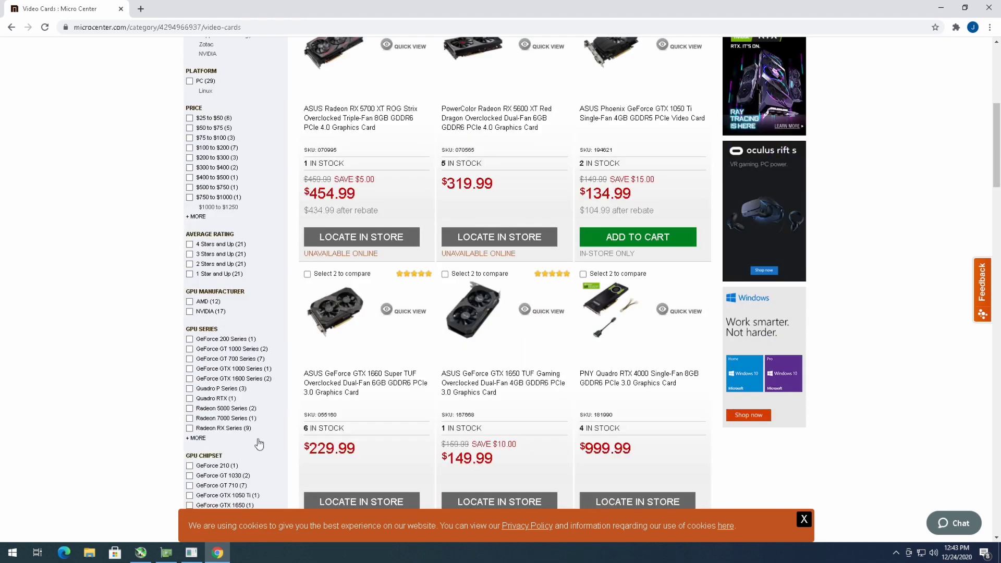
pyautogui.click(197, 438)
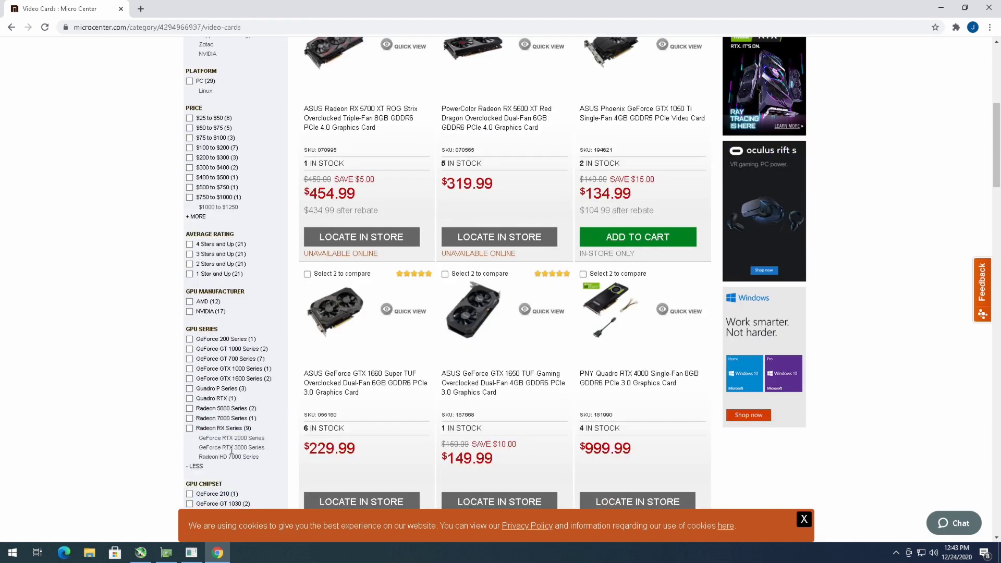
pyautogui.scroll(-4, 287, 430)
pyautogui.scroll(10, 252, 379)
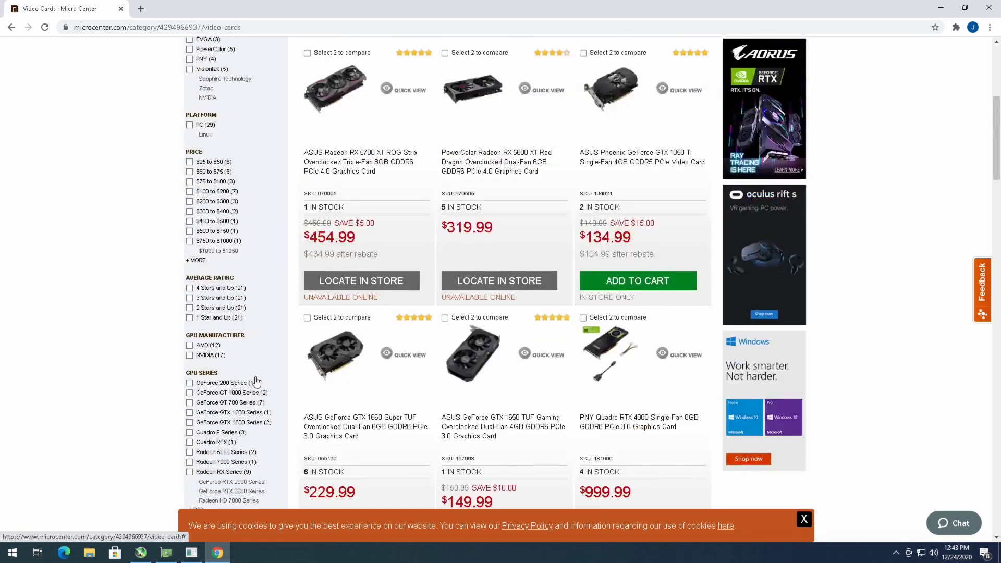
# - Search Micro Center for "rtx 3070 asus" and look through the prices and availability of the listed cards
pyautogui.click(380, 106)
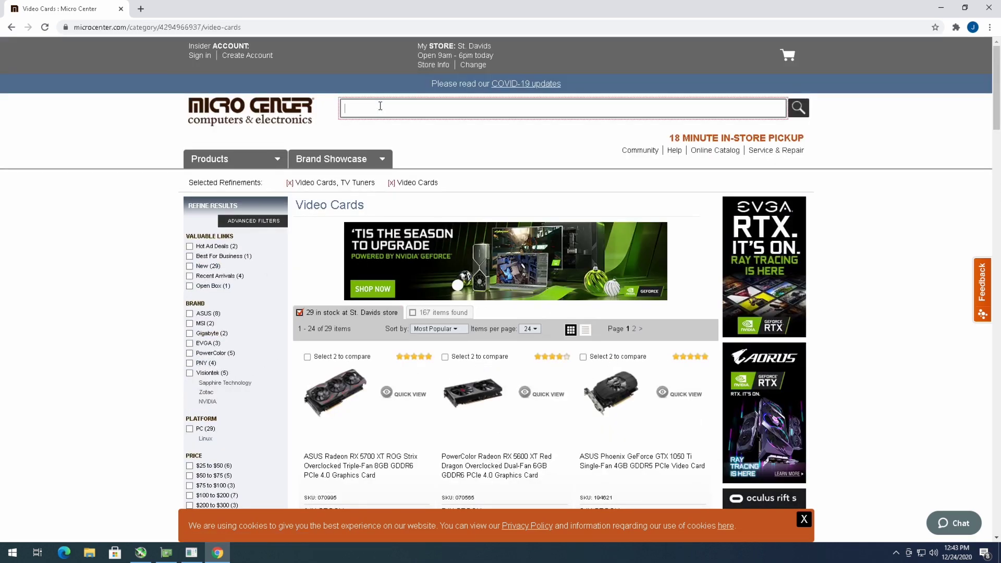
pyautogui.write('rtx')
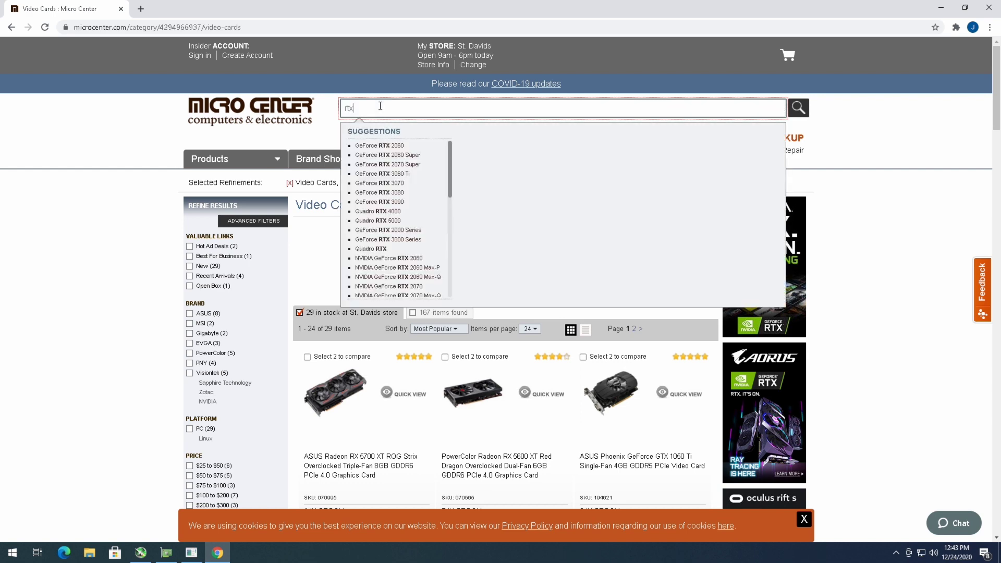
pyautogui.write(' 3070 asus')
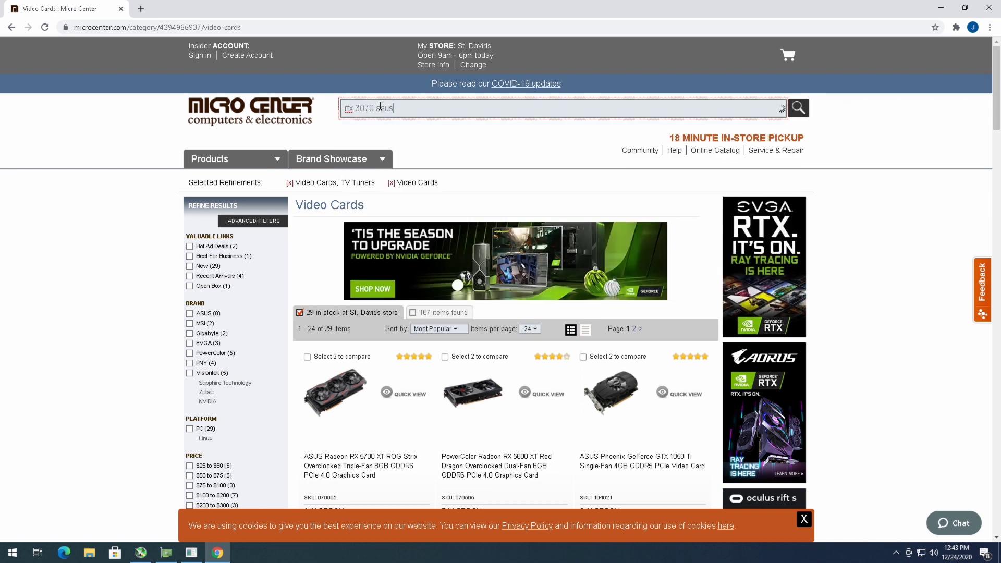
pyautogui.press('Return')
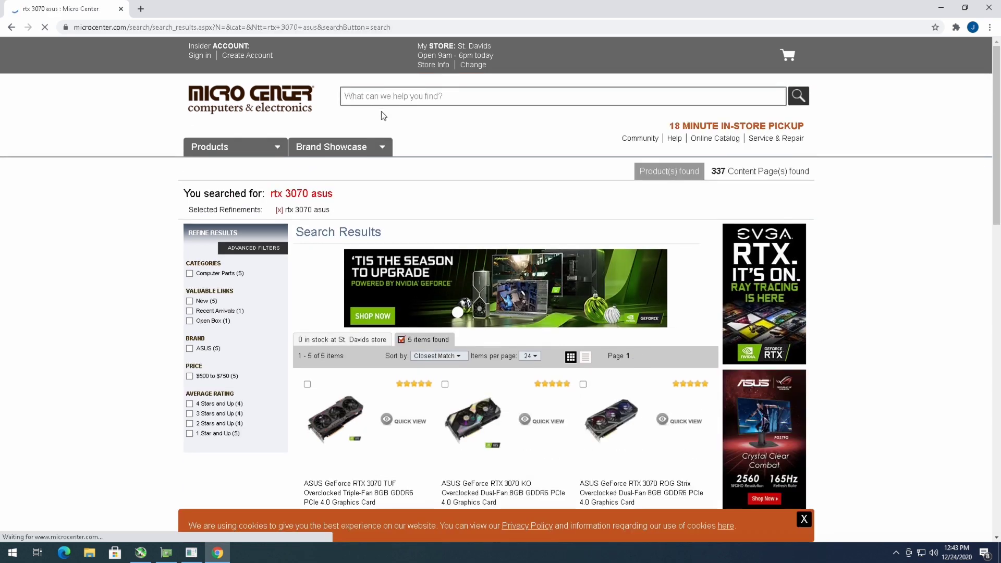
pyautogui.scroll(-3, 506, 388)
pyautogui.scroll(-3, 501, 383)
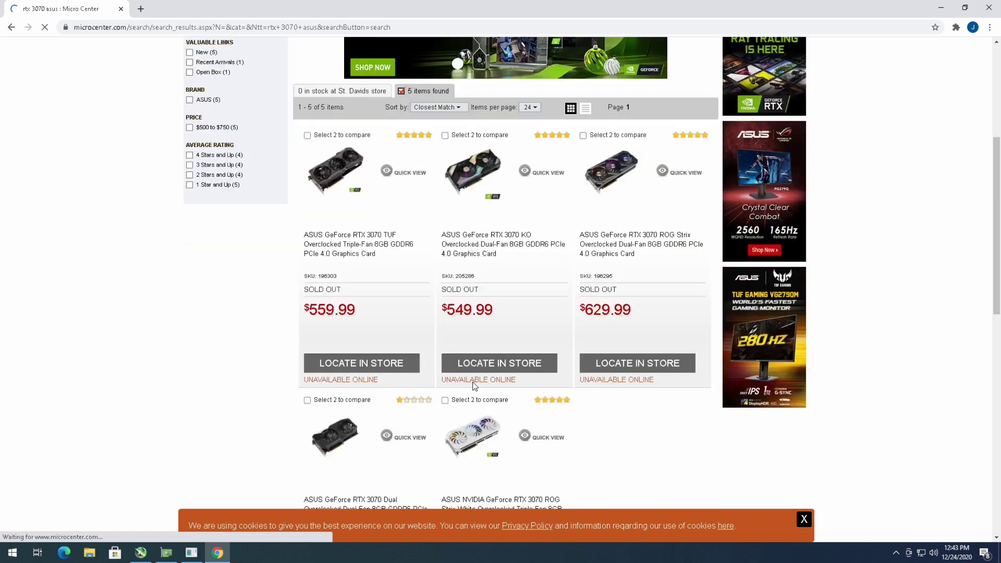
pyautogui.scroll(-1, 444, 380)
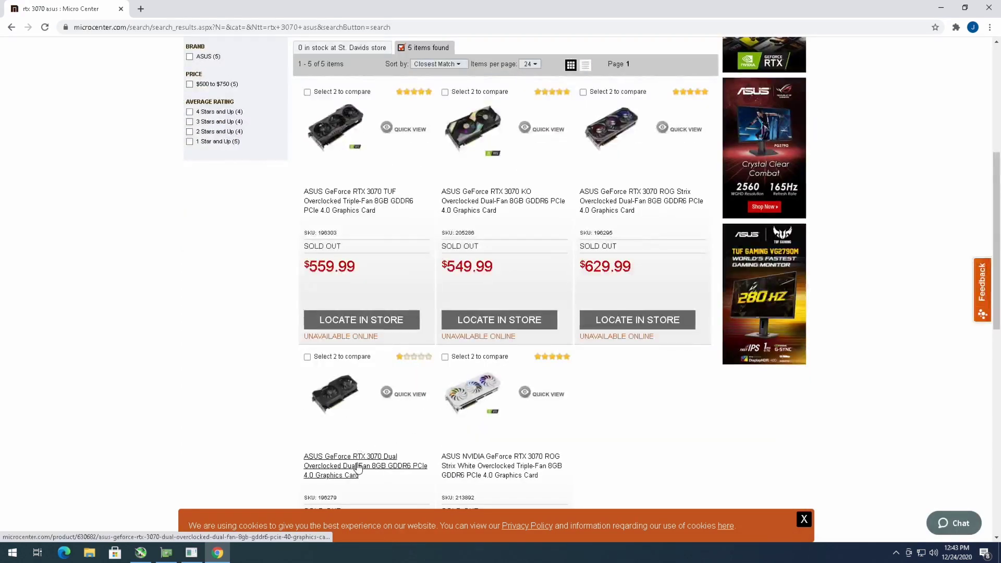
pyautogui.scroll(-2, 344, 459)
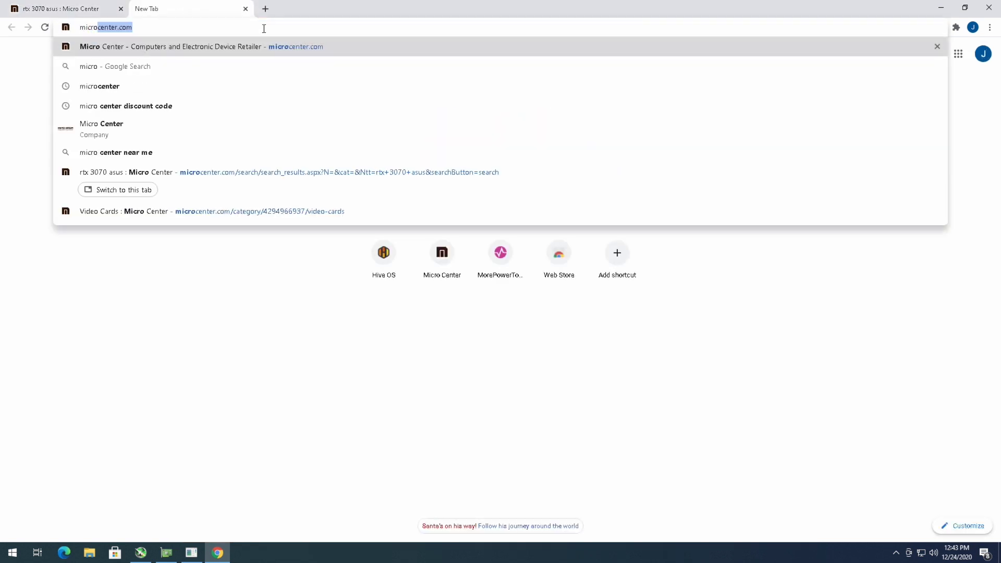
# - Open microcenter.com in a second tab, search for "rtx 3060 ti asus" and look through the results
pyautogui.press('Return')
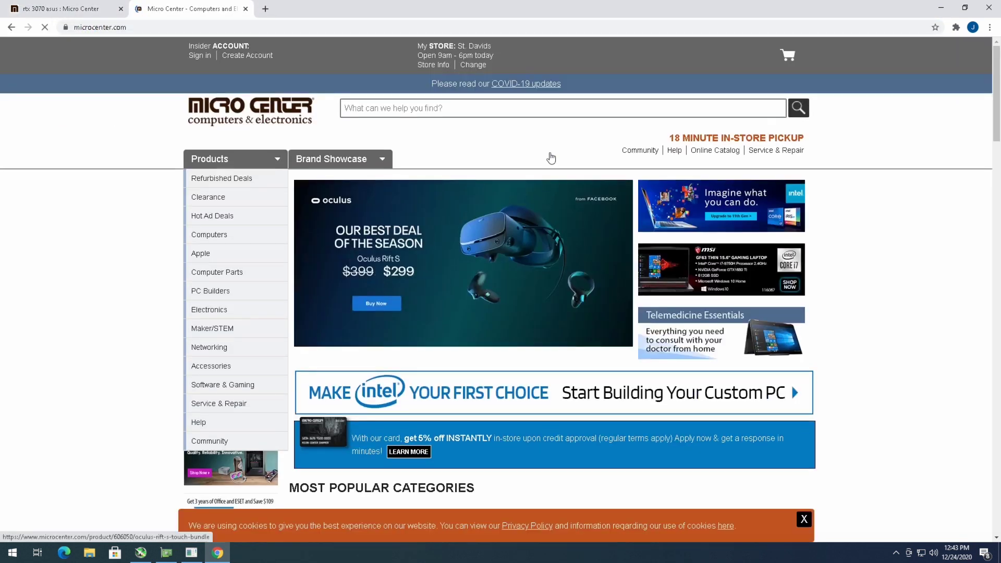
pyautogui.click(452, 109)
pyautogui.write('rt')
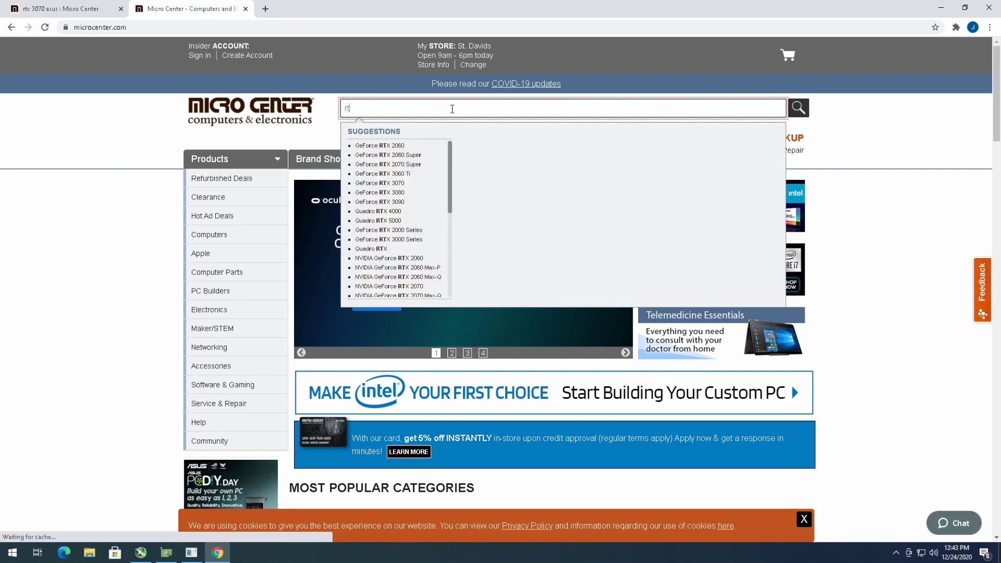
pyautogui.write('x 3060')
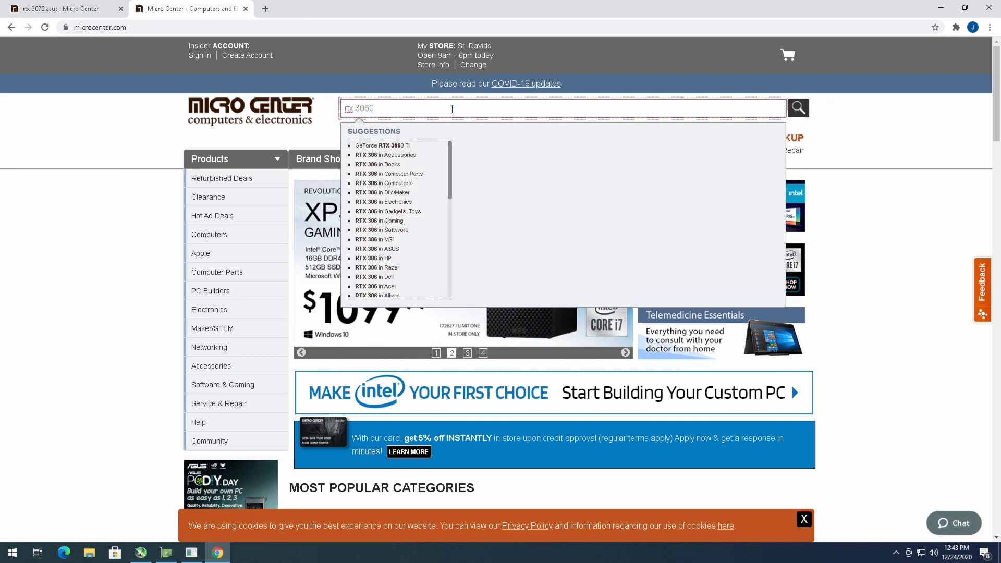
pyautogui.write(' ti asus')
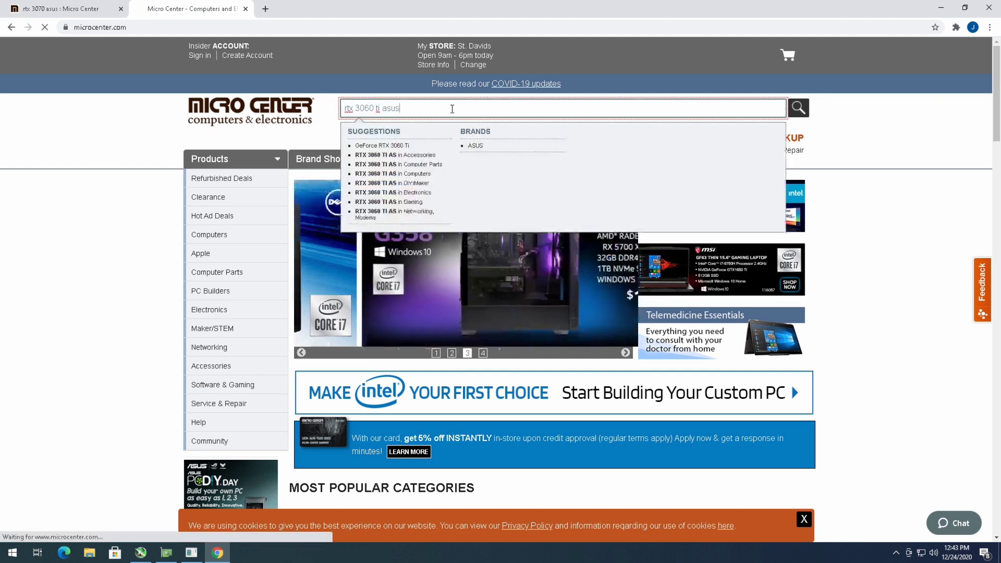
pyautogui.press('Return')
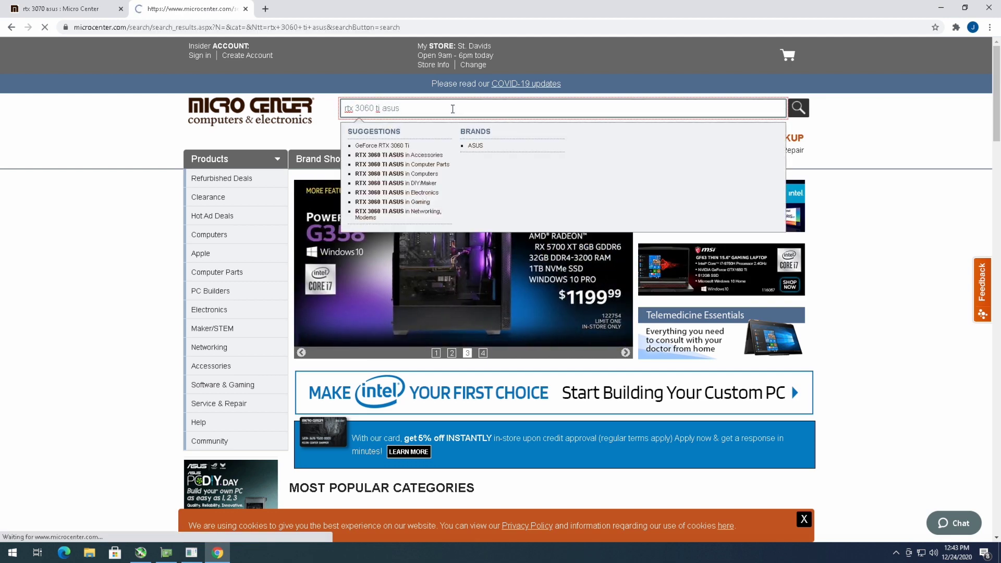
pyautogui.scroll(-4, 437, 394)
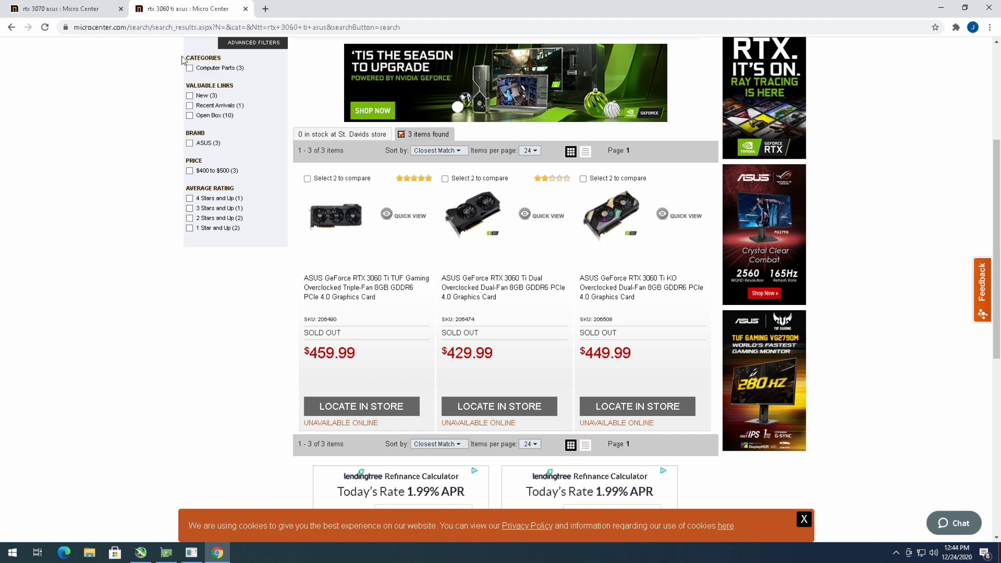
# - Compare the ASUS RTX 3070 listings with the RTX 3060 Ti listings, and close both store tabs
pyautogui.click(77, 11)
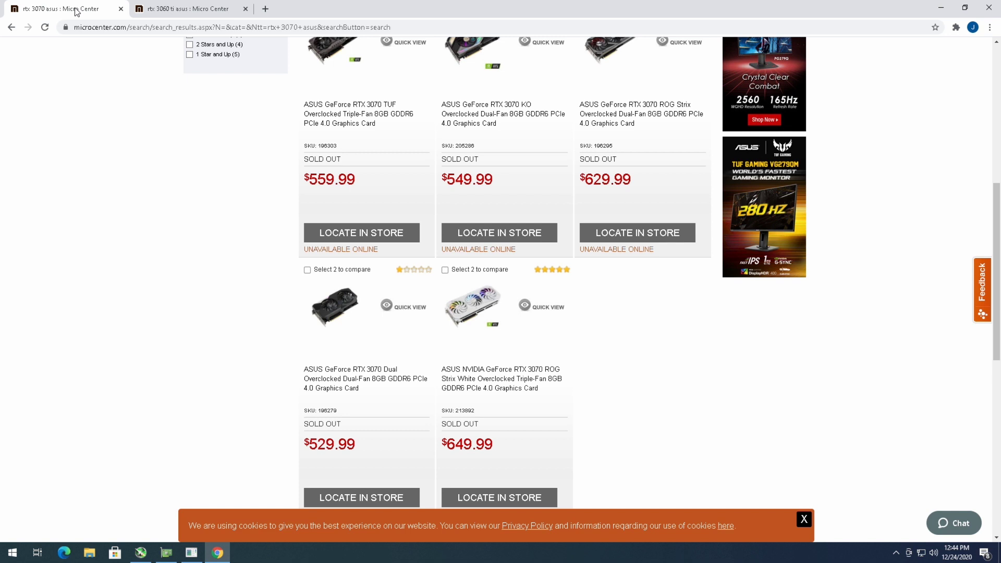
pyautogui.click(183, 9)
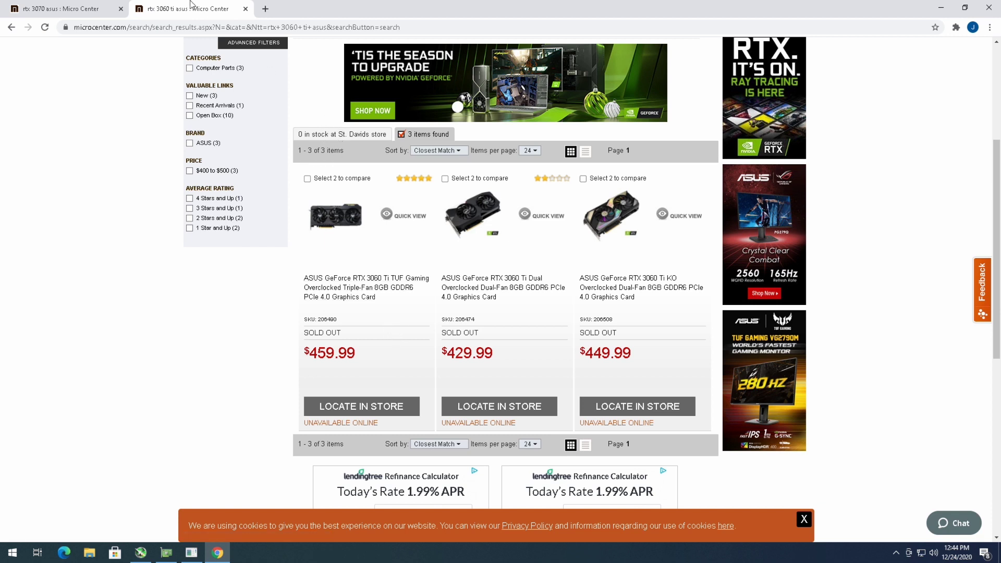
pyautogui.click(246, 9)
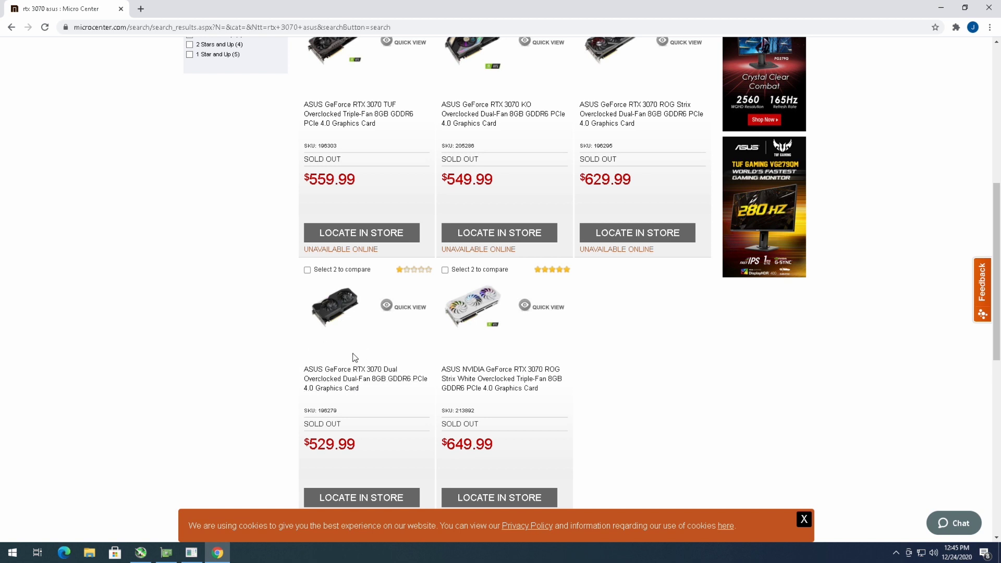
pyautogui.scroll(2, 389, 359)
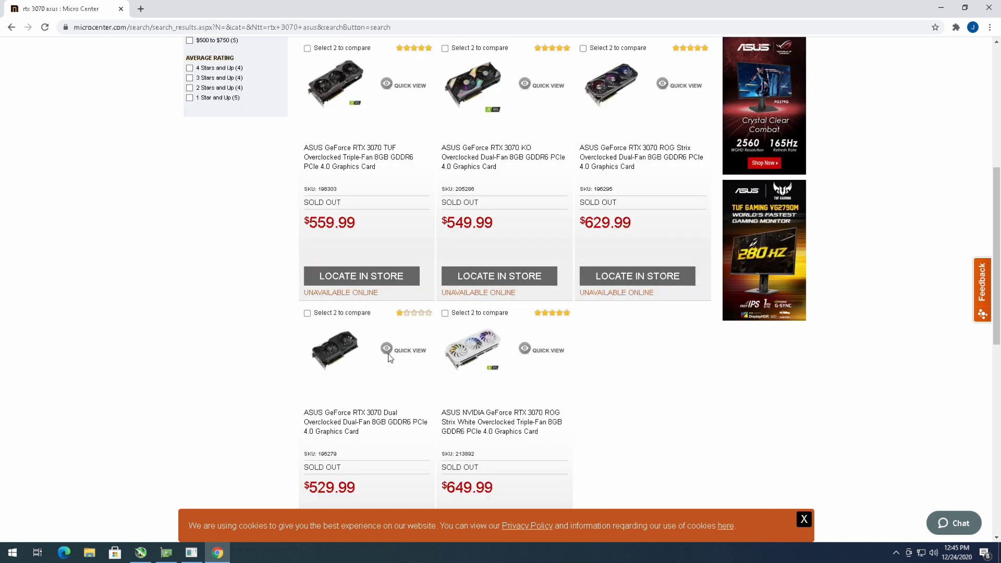
pyautogui.scroll(1, 405, 248)
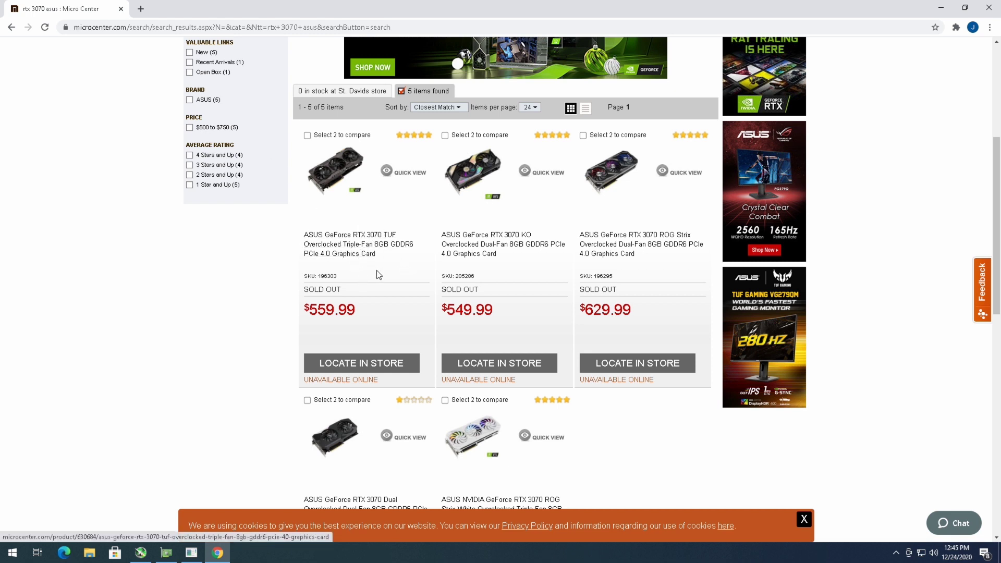
pyautogui.click(120, 9)
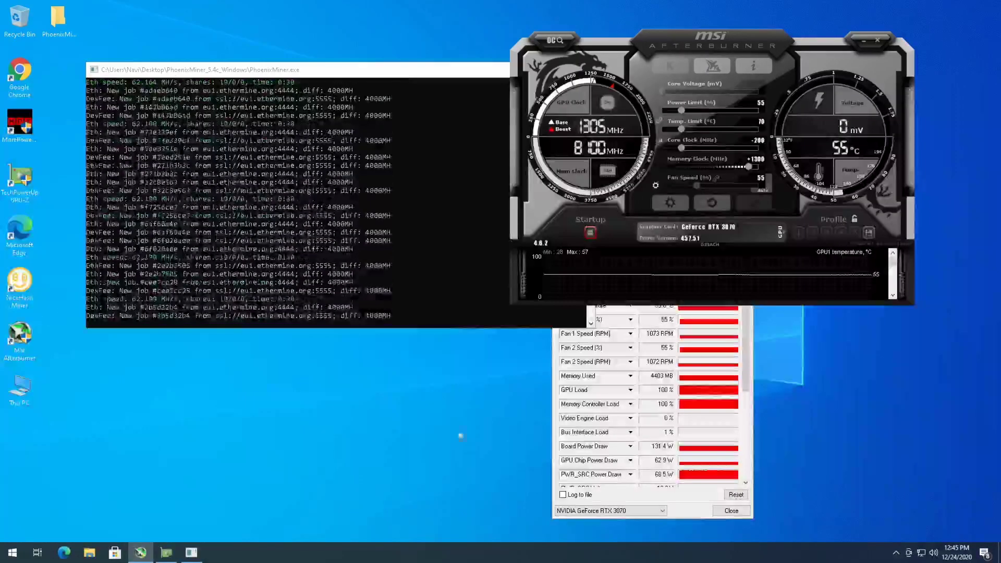